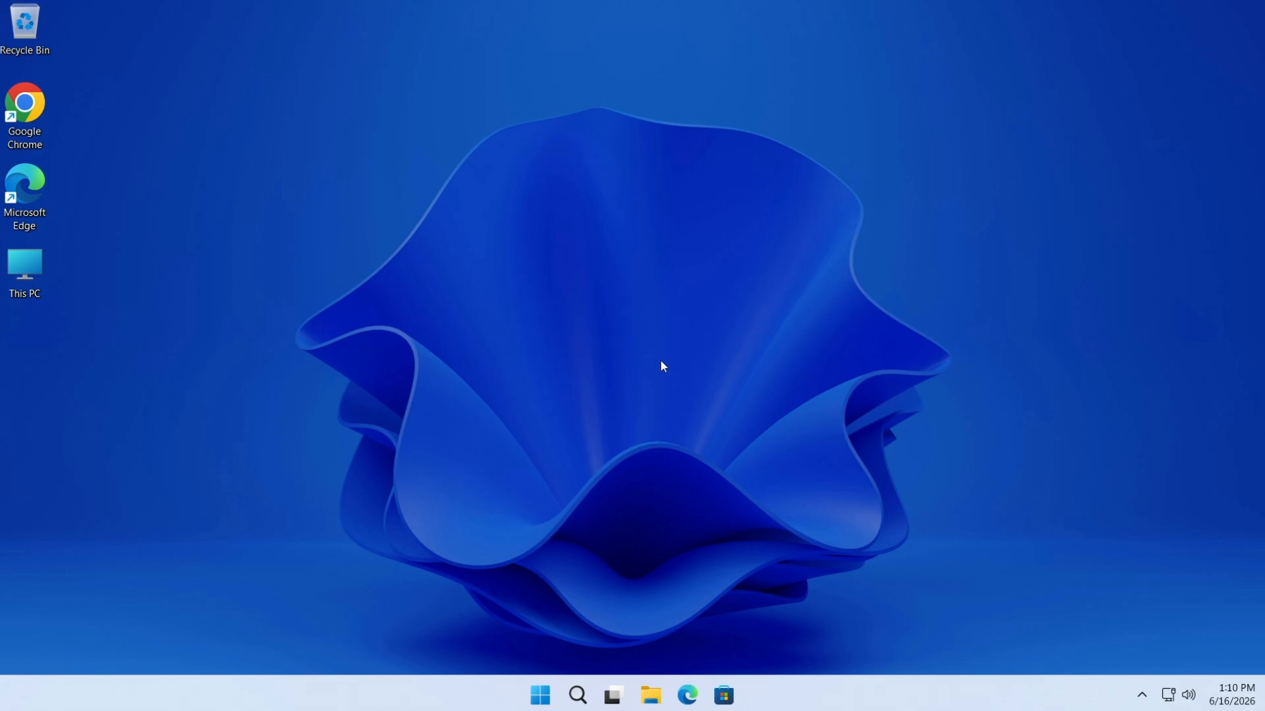
Step: Open Google Chrome, search Google for "anaconda python" and go to the Download Anaconda Distribution page
double_click(25, 104)
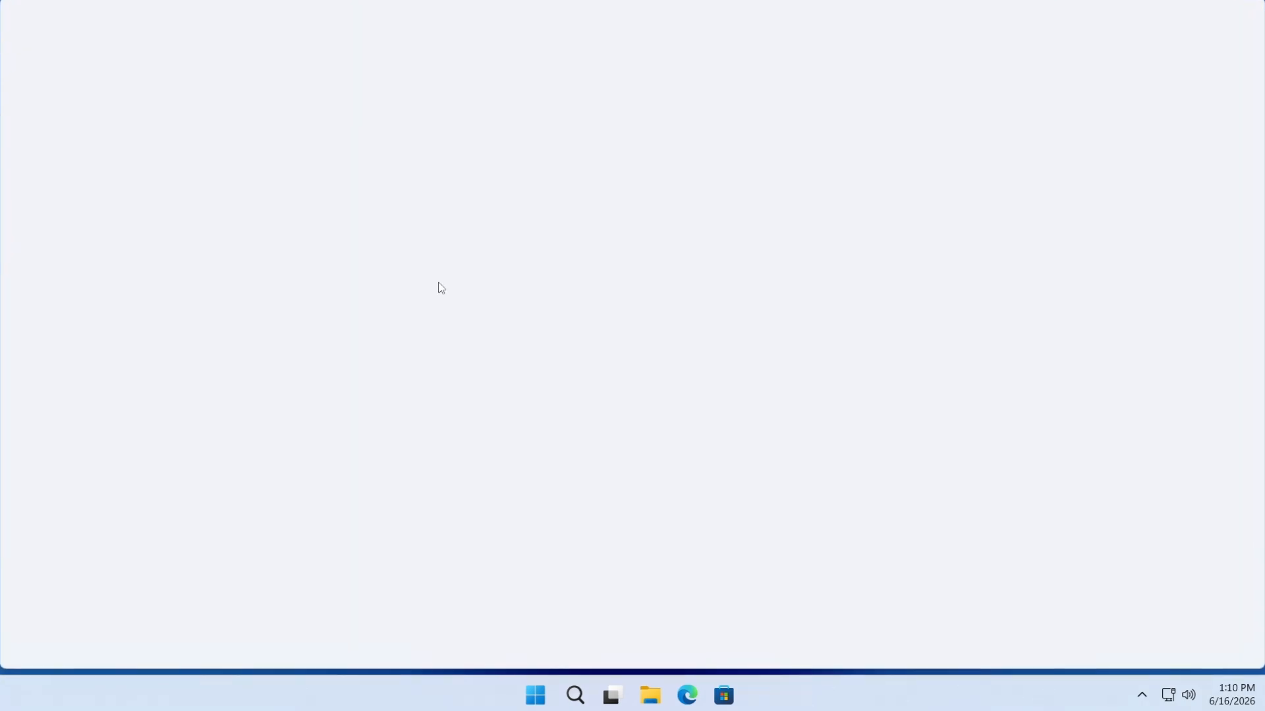
left_click(1239, 92)
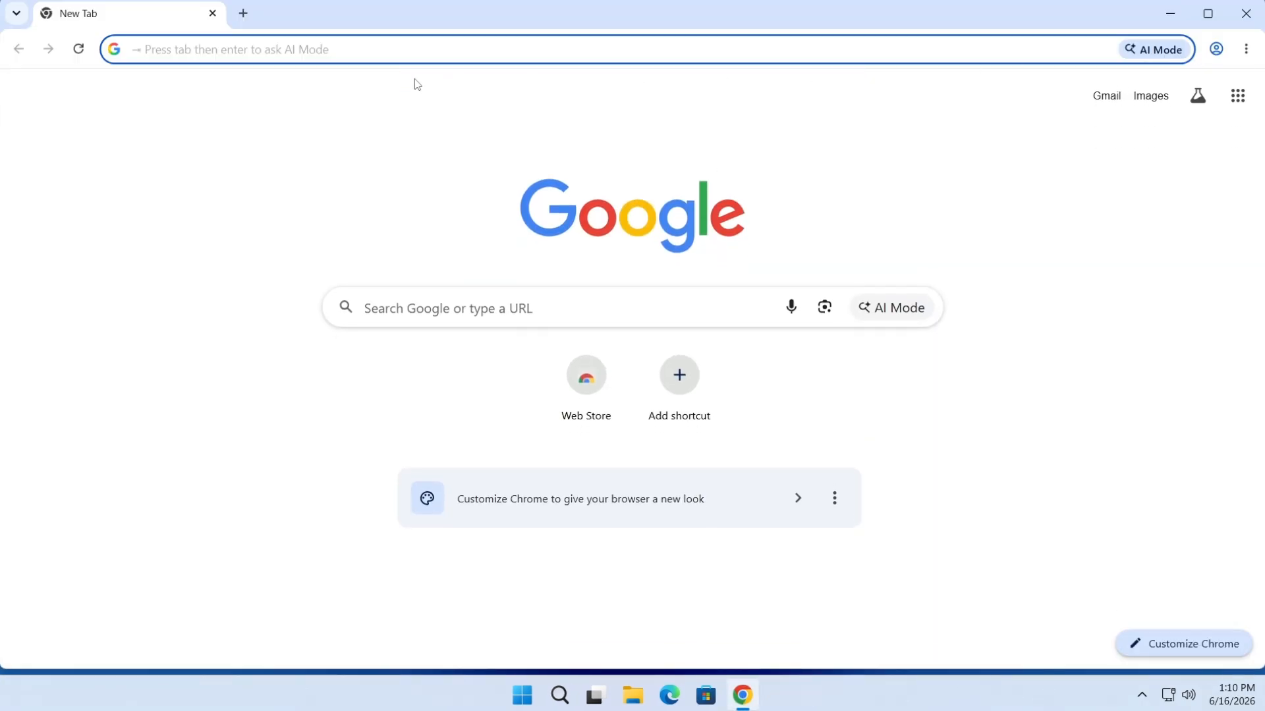
type("anaconda p")
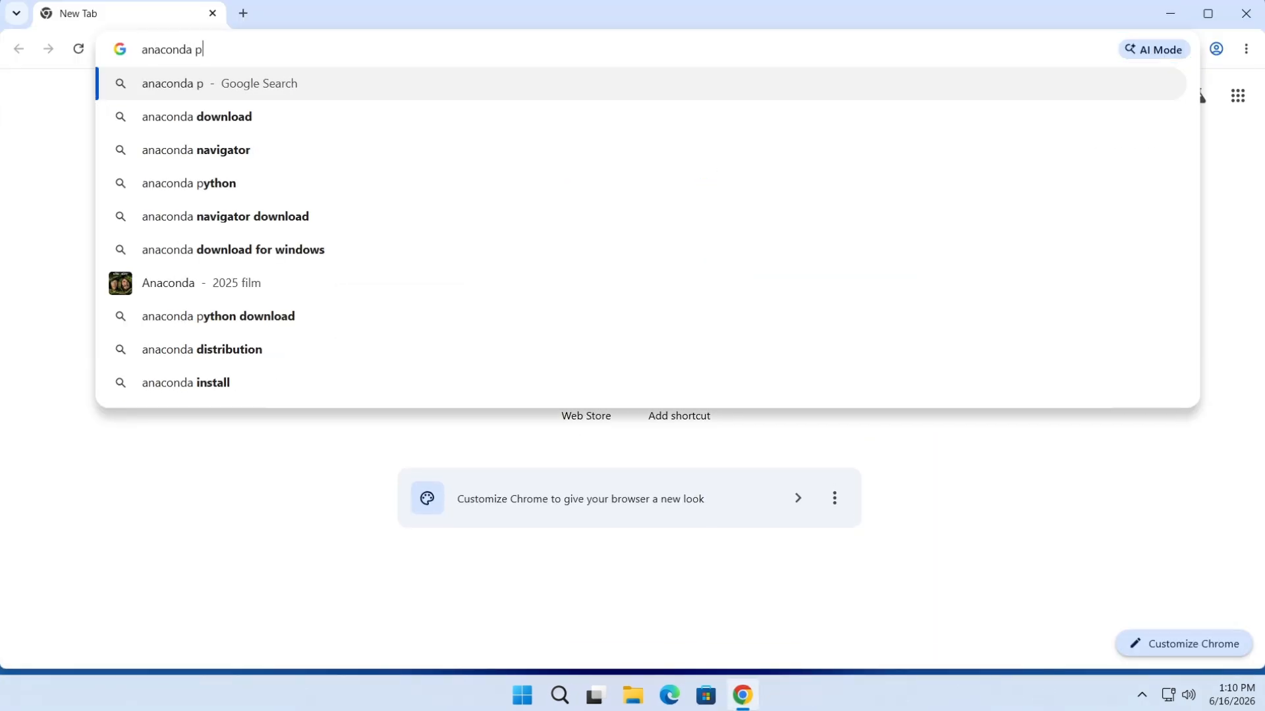
type("ython")
key("Return")
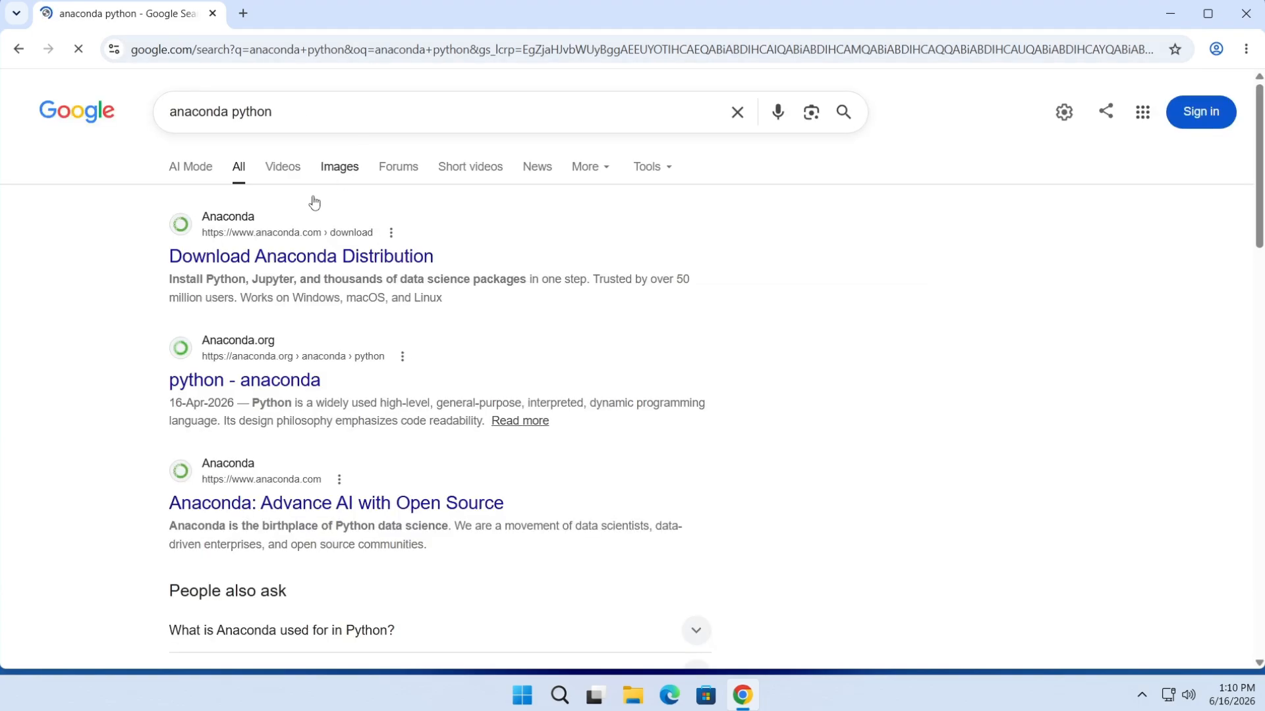
left_click(280, 242)
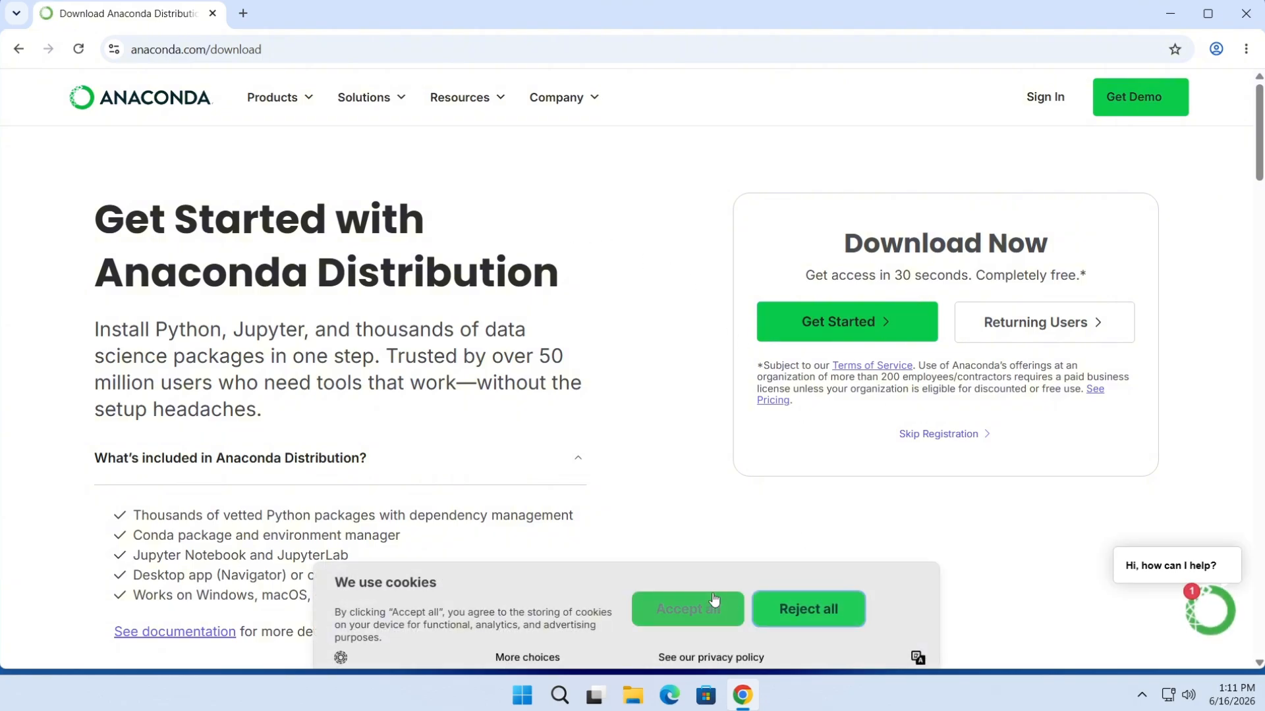
Step: Accept all cookies, skip registration and download the Windows 64-Bit Graphical Installer of Anaconda Distribution
left_click(710, 605)
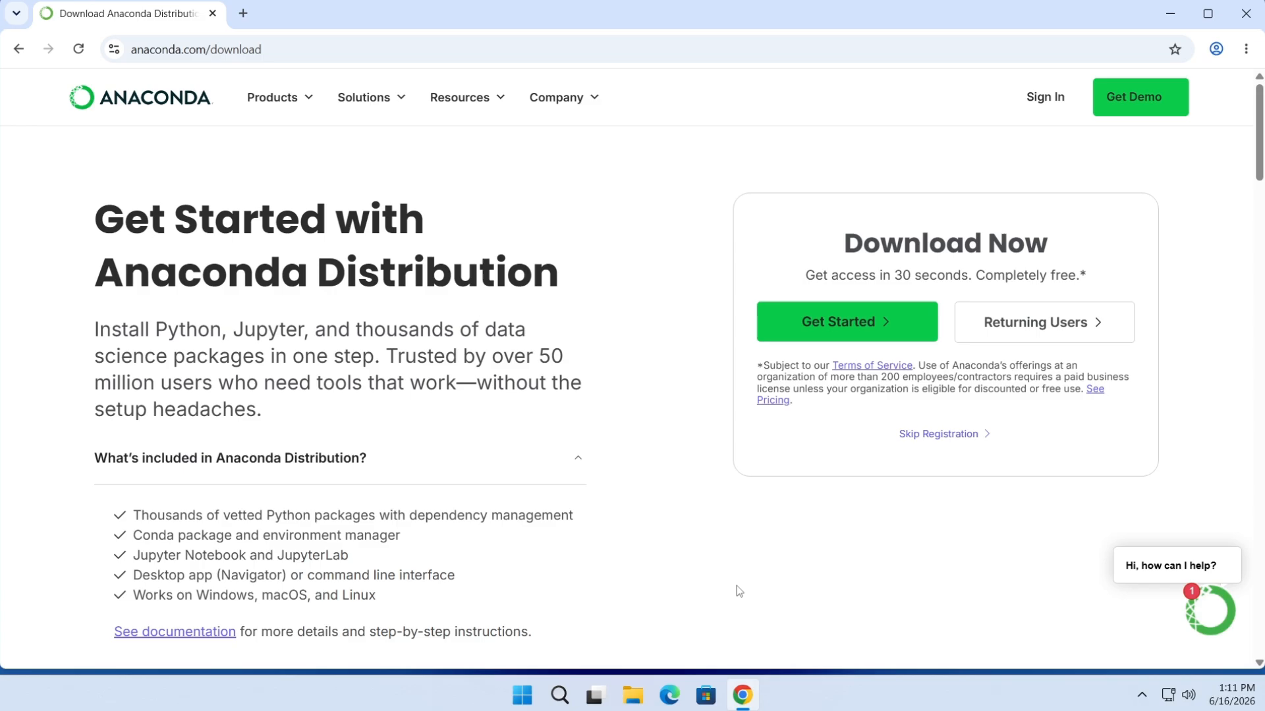
left_click(939, 436)
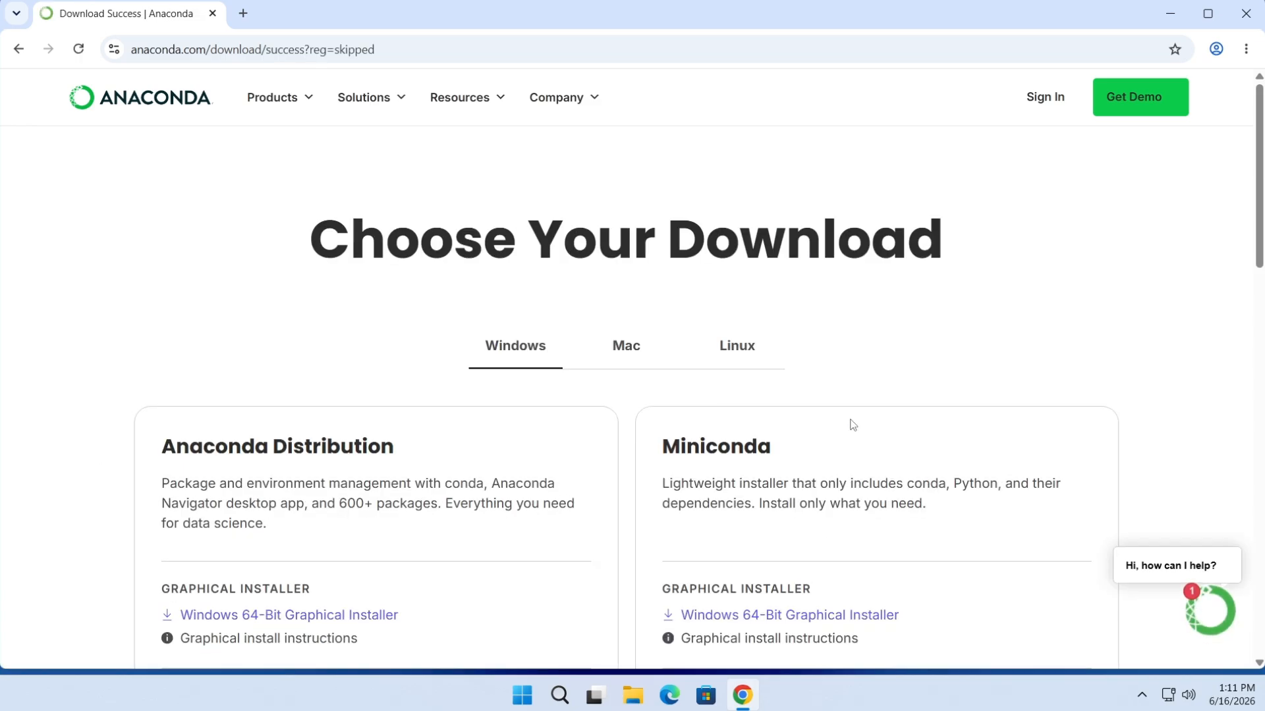
scroll(632, 395, "down", 3)
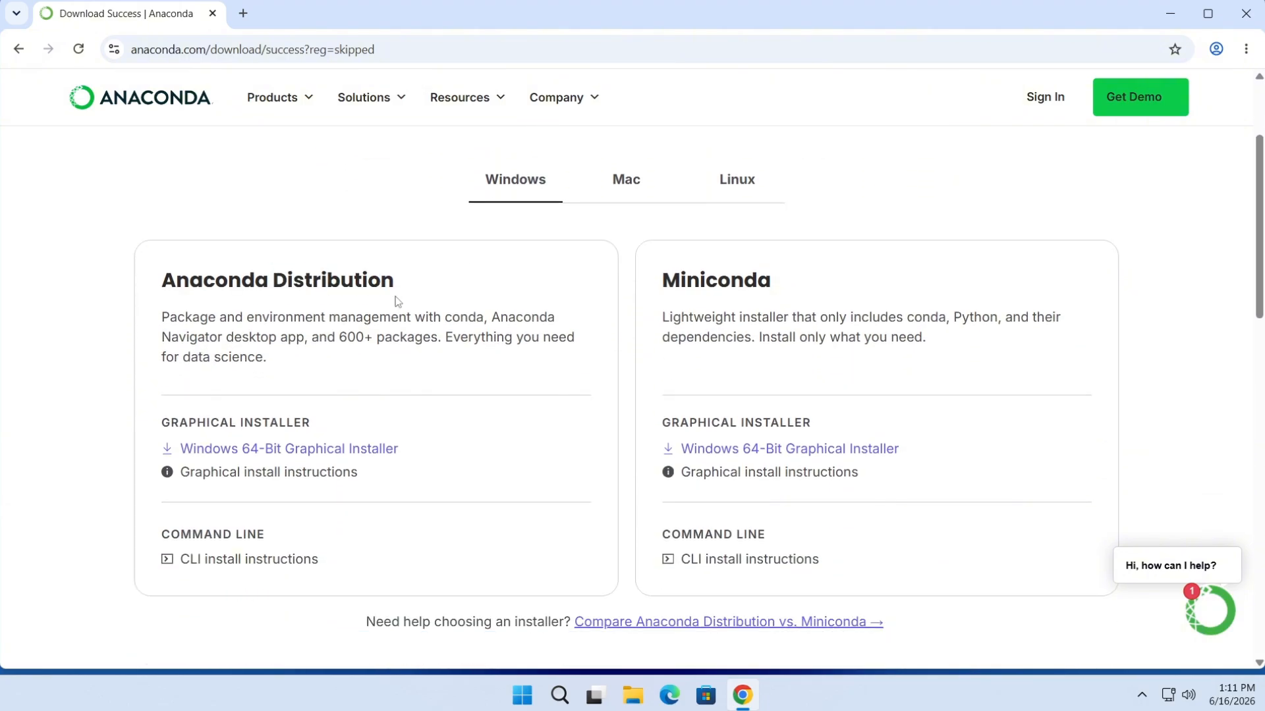
left_click(307, 451)
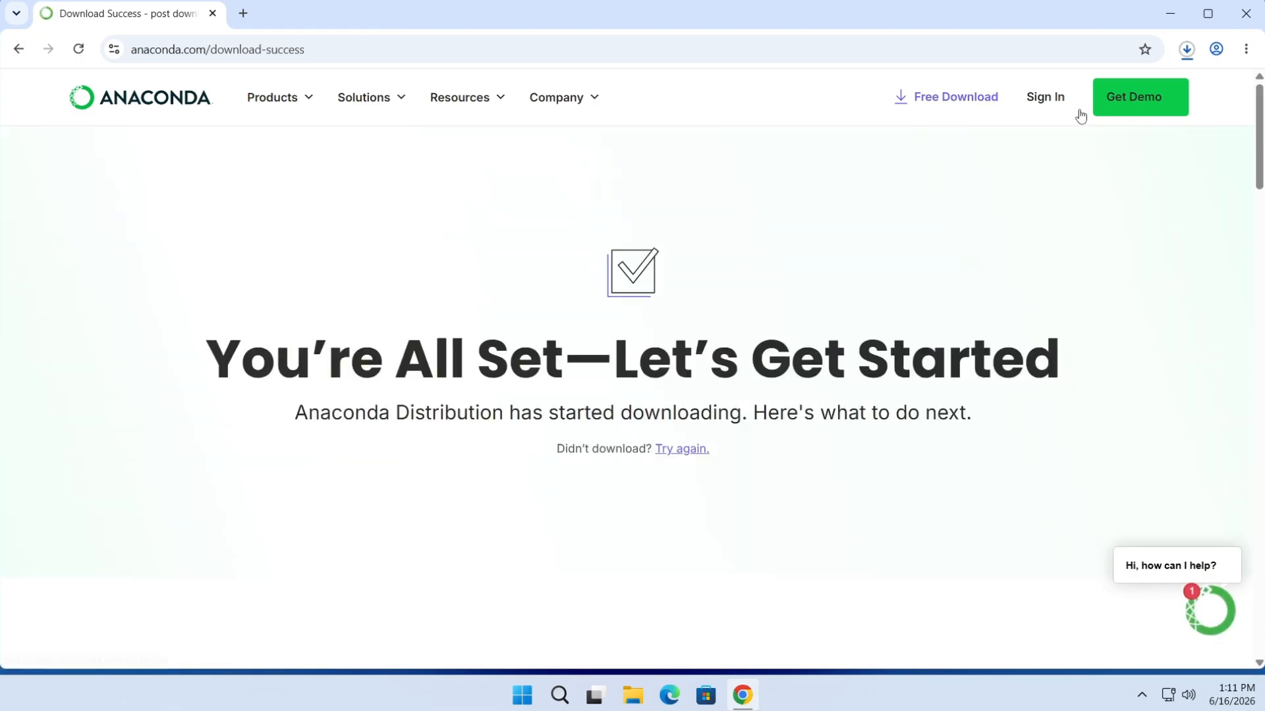
Step: Launch the downloaded Anaconda3-2025.12-2-Windows-x86_64.exe installer and minimize the browser
left_click(1187, 49)
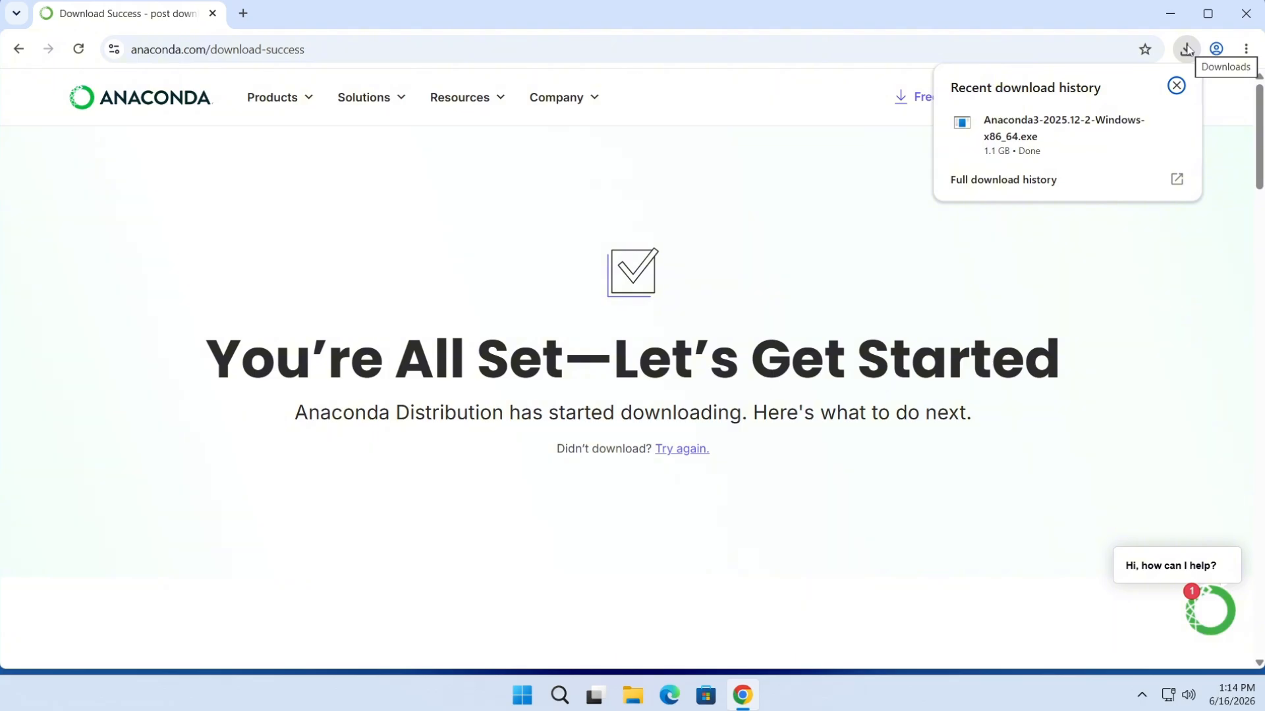
right_click(1069, 132)
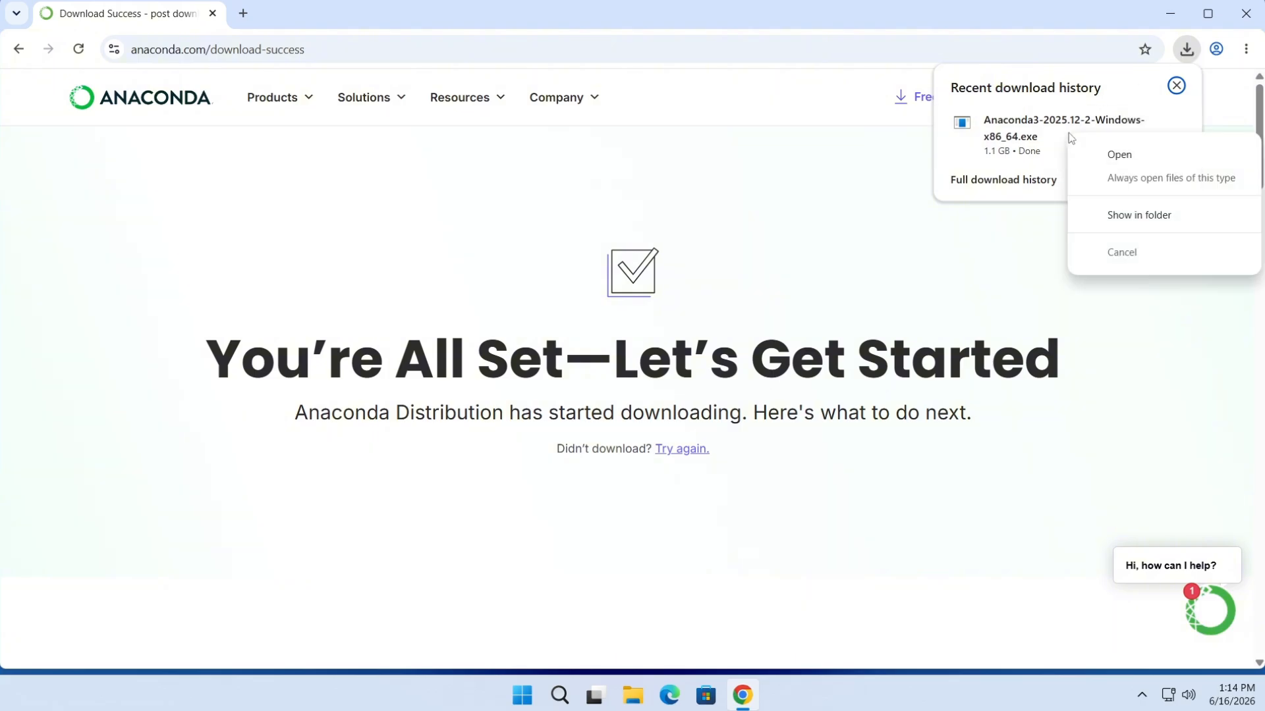
left_click(1131, 158)
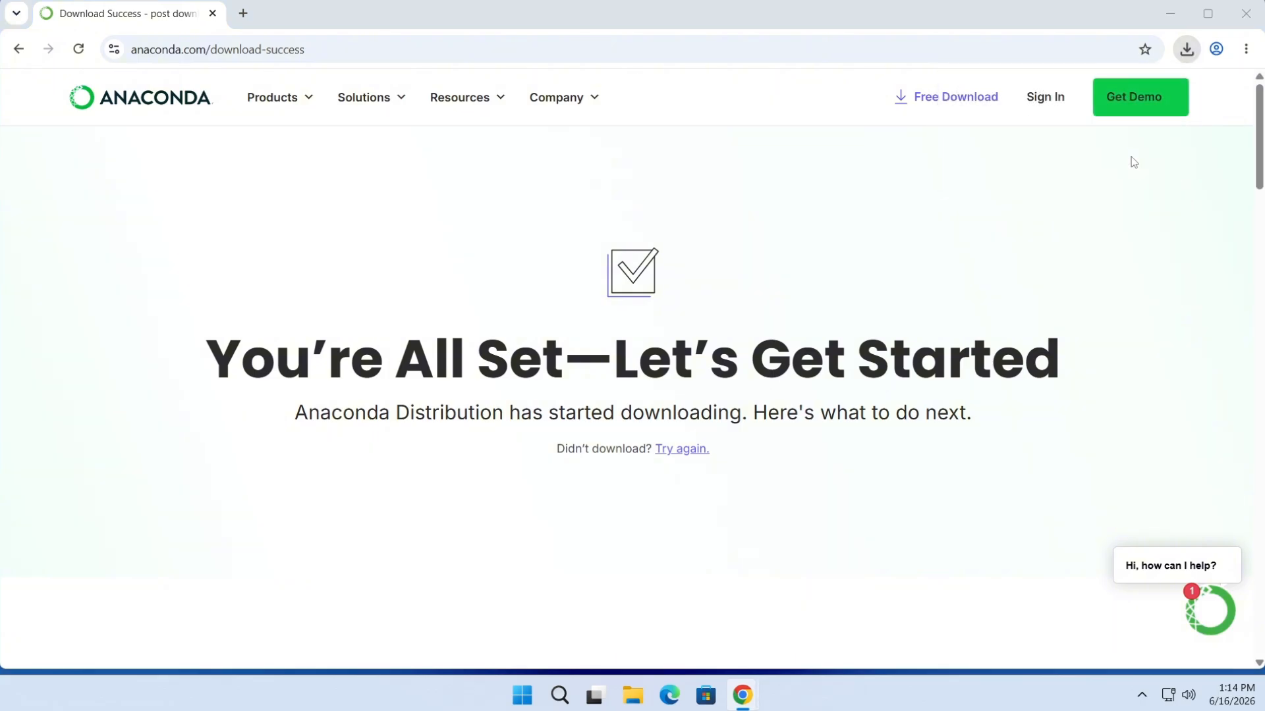
left_click(1170, 19)
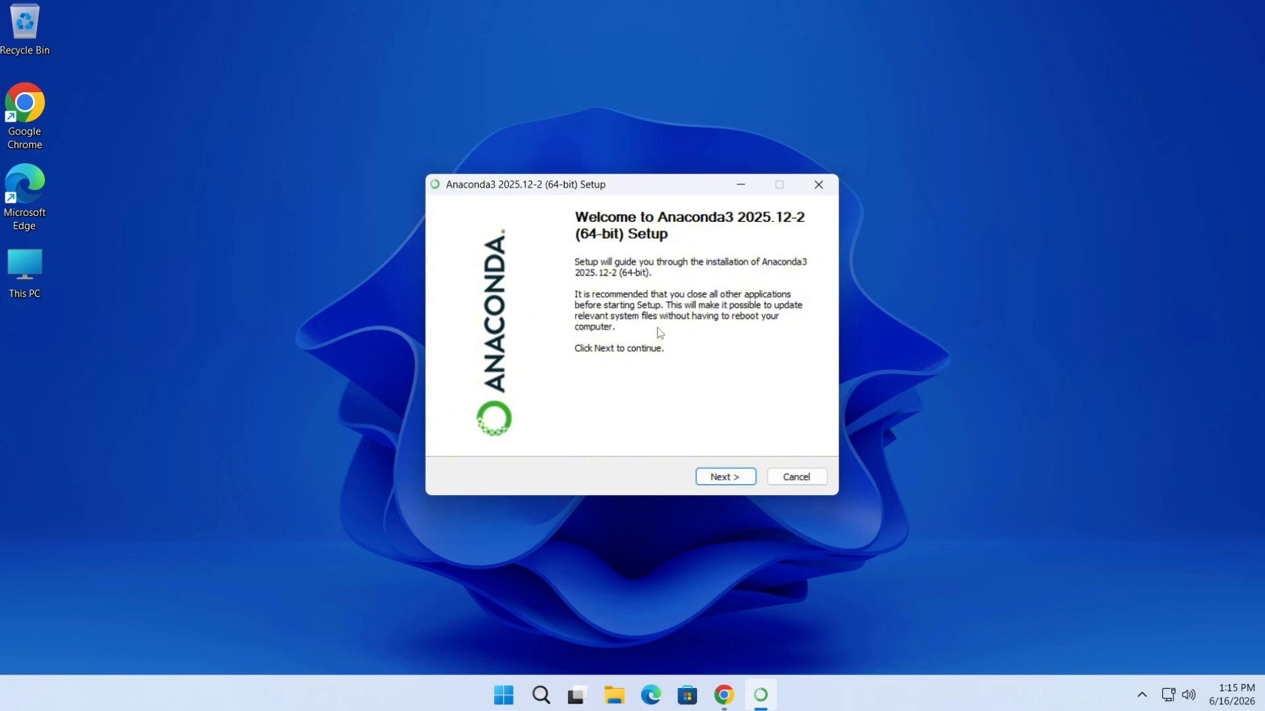
Step: Accept the Anaconda license agreement and choose installation for All Users, approving the administrator request
left_click(728, 478)
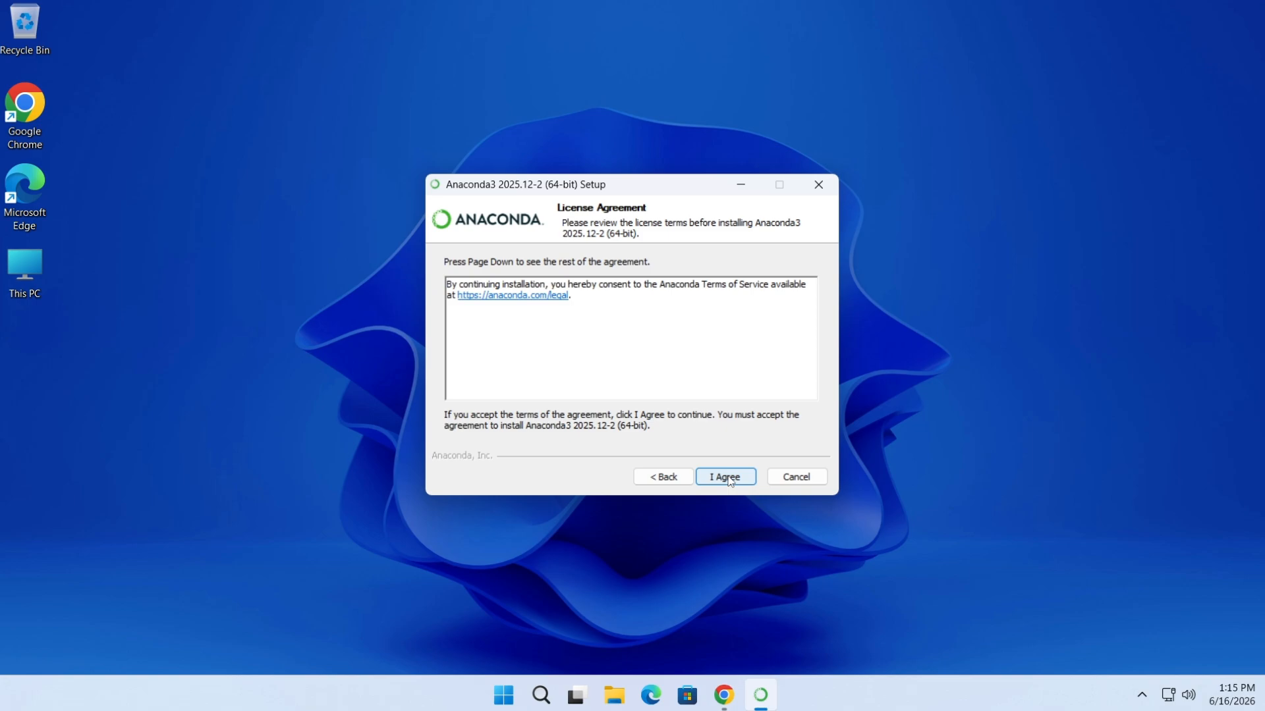
left_click(728, 477)
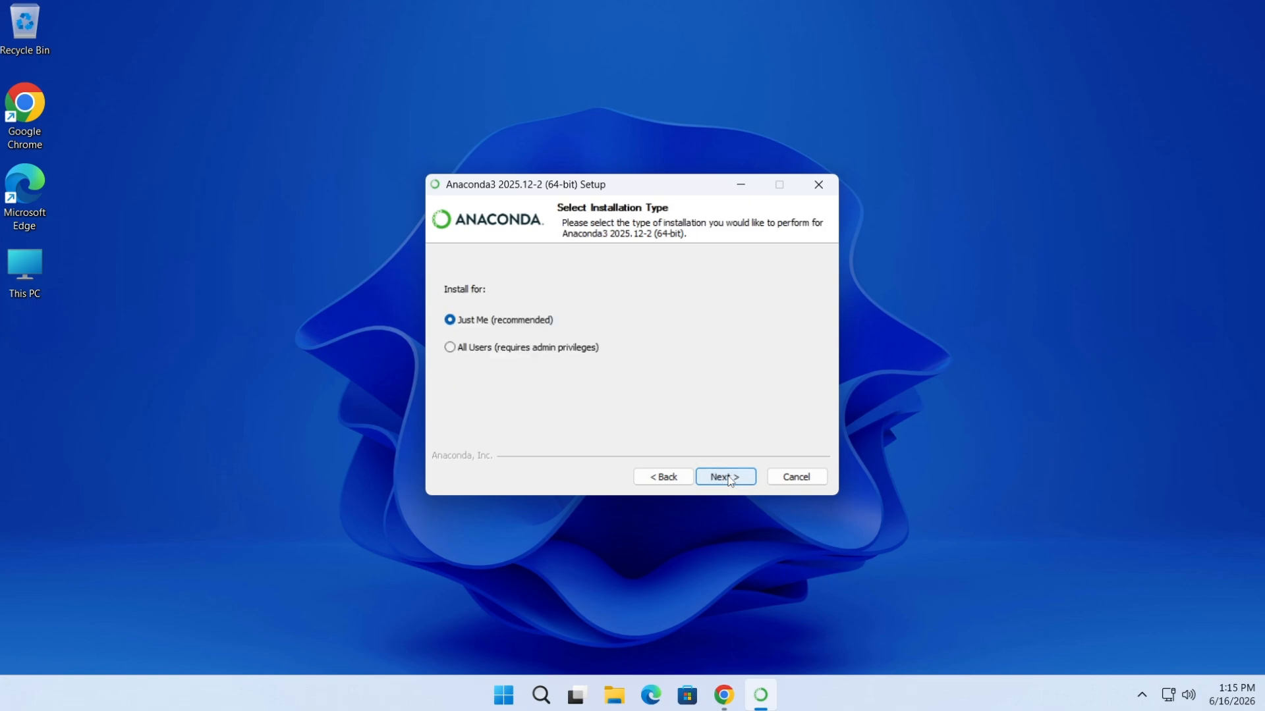
left_click(487, 347)
left_click(725, 478)
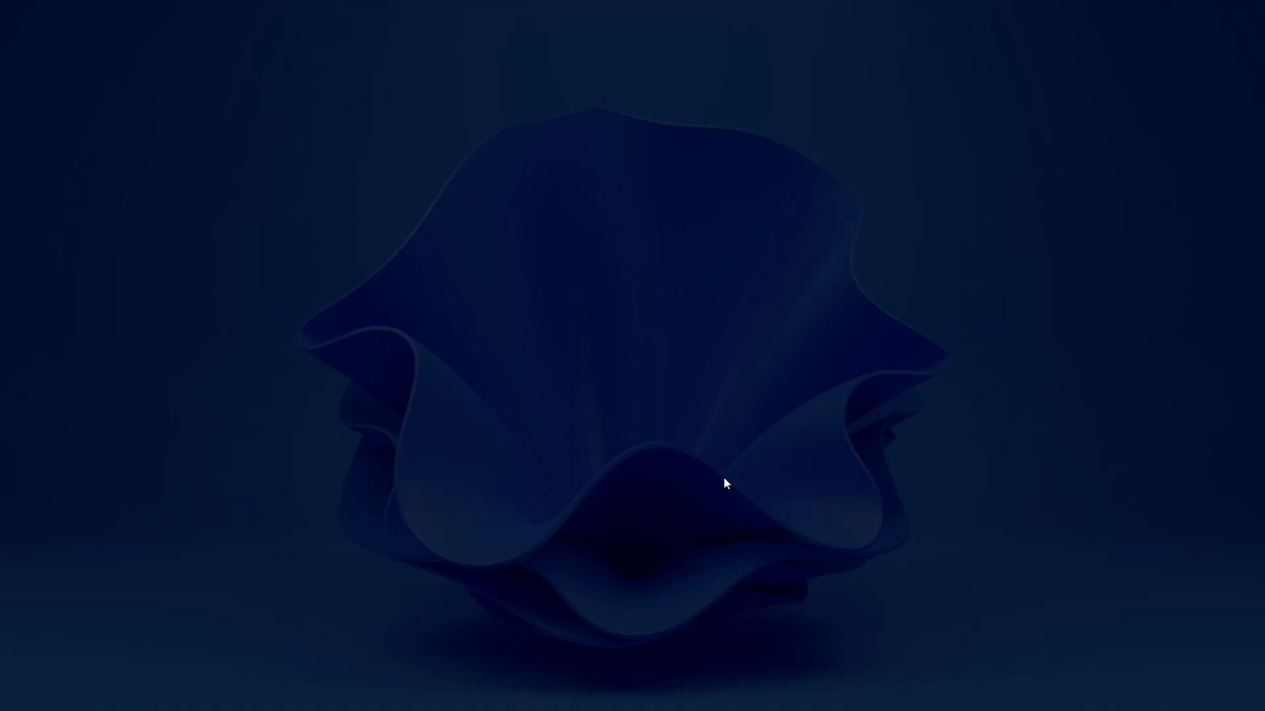
left_click(558, 490)
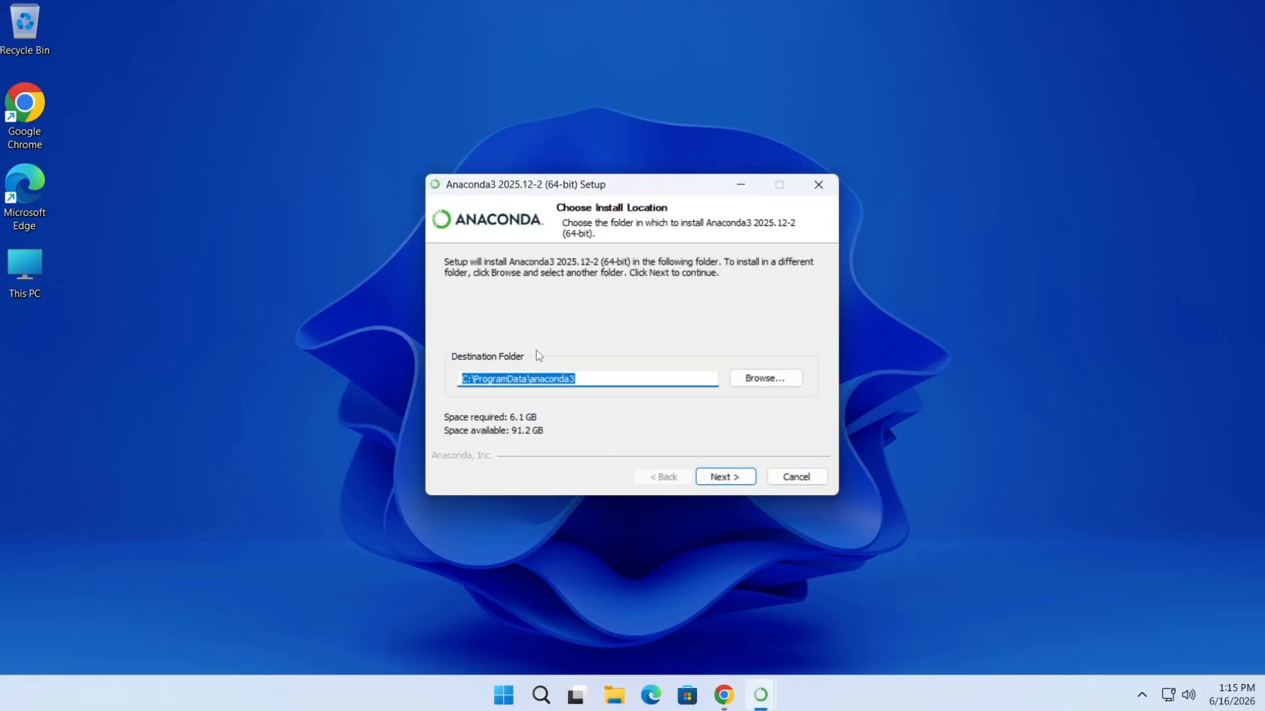
Step: Install Anaconda3 in the default folder C:\ProgramData\anaconda3 with the default advanced options, continuing to the final setup page
left_click(725, 477)
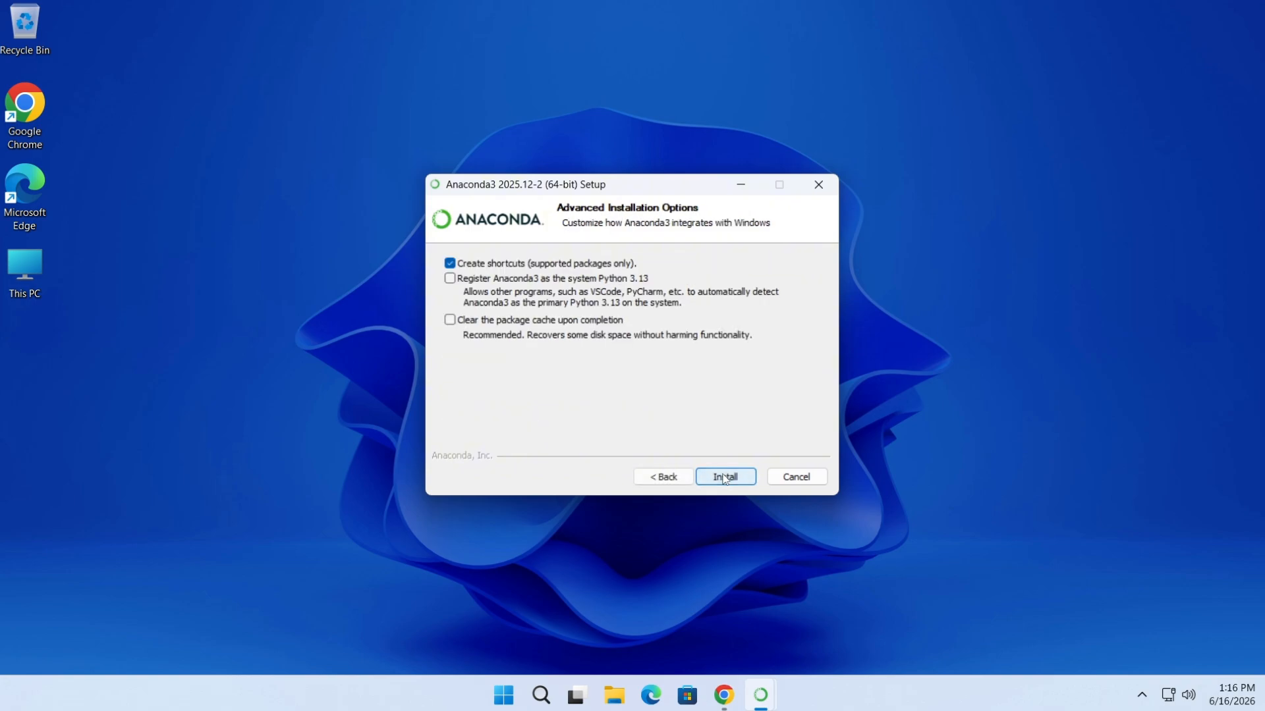
left_click(724, 478)
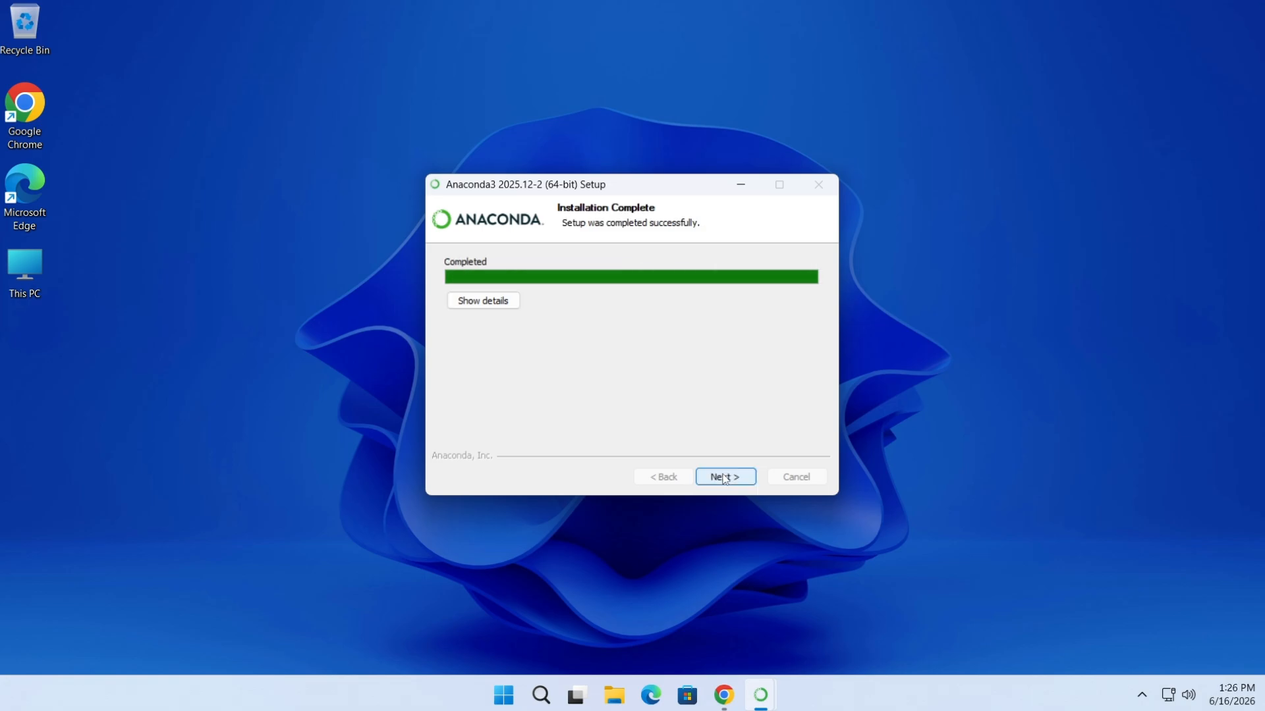
left_click(724, 477)
left_click(724, 477)
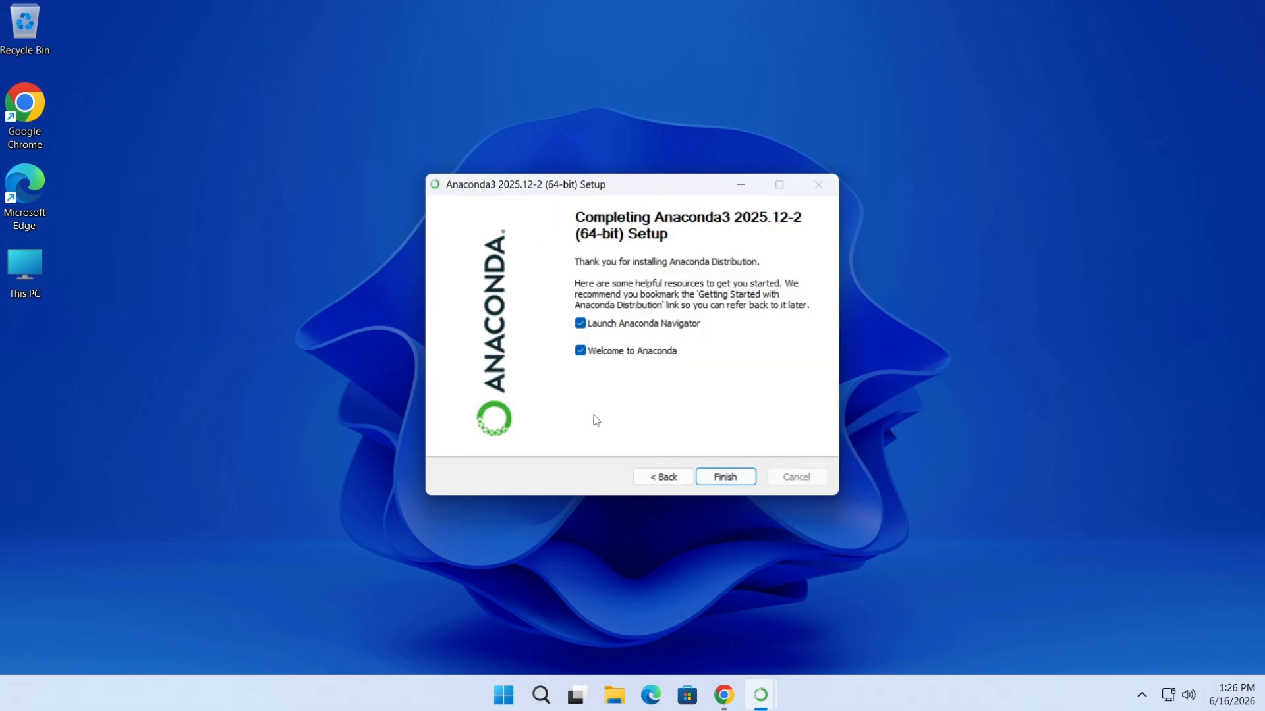
Step: Turn off Launch Anaconda Navigator and Welcome to Anaconda, and finish the setup
left_click(630, 327)
left_click(616, 354)
left_click(723, 479)
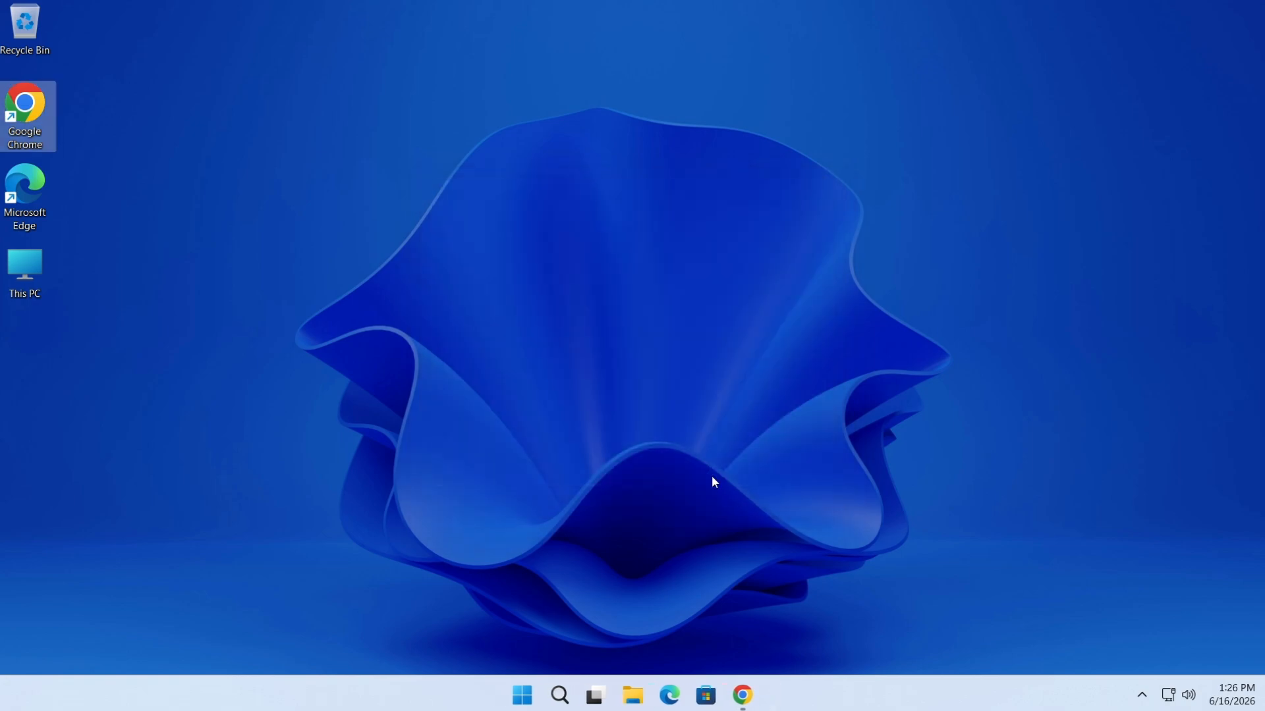
Step: Open Anaconda Prompt and run "jupyter notebook", choosing Microsoft Edge to always open the .html file
left_click(522, 695)
type("anaconda")
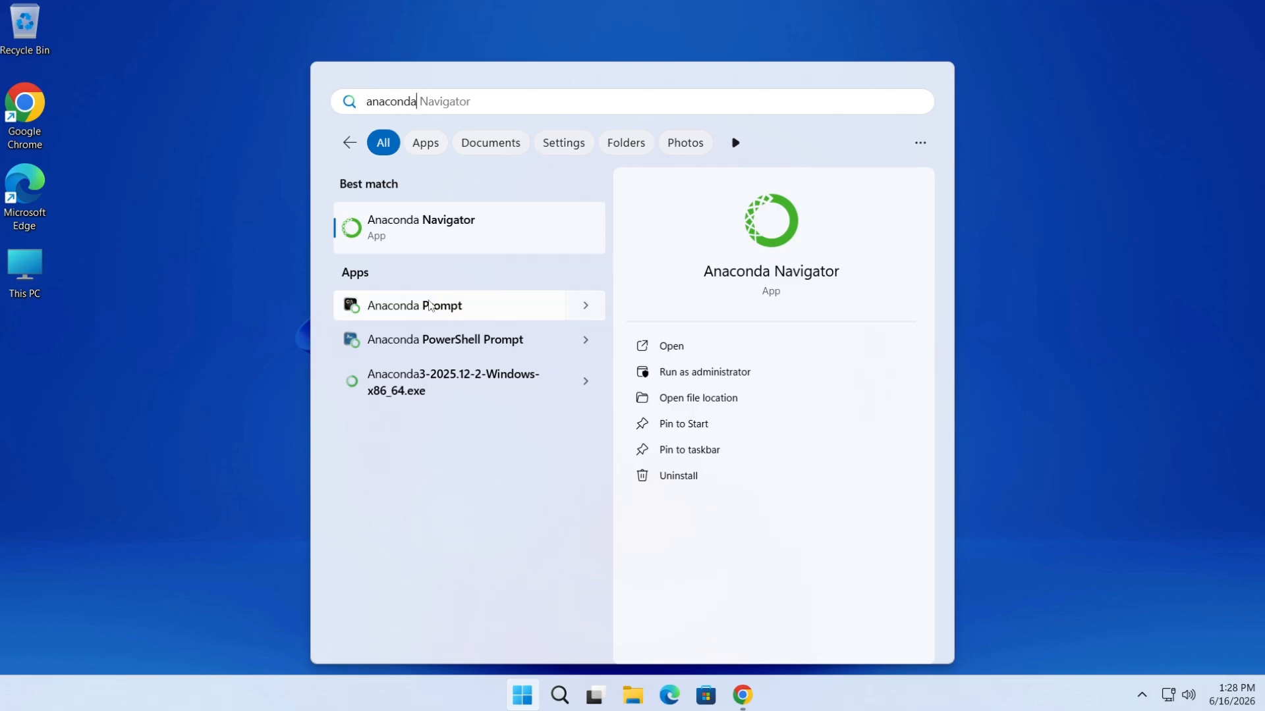
left_click(430, 306)
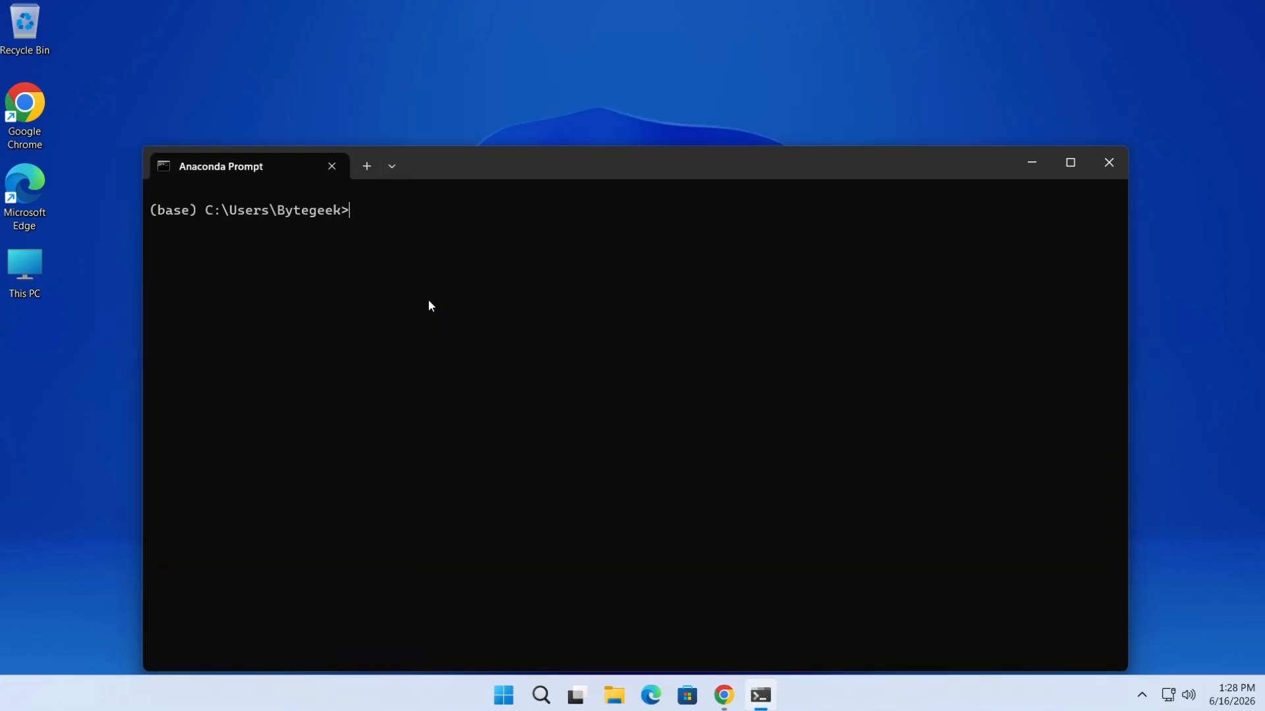
type("jupyter notebook")
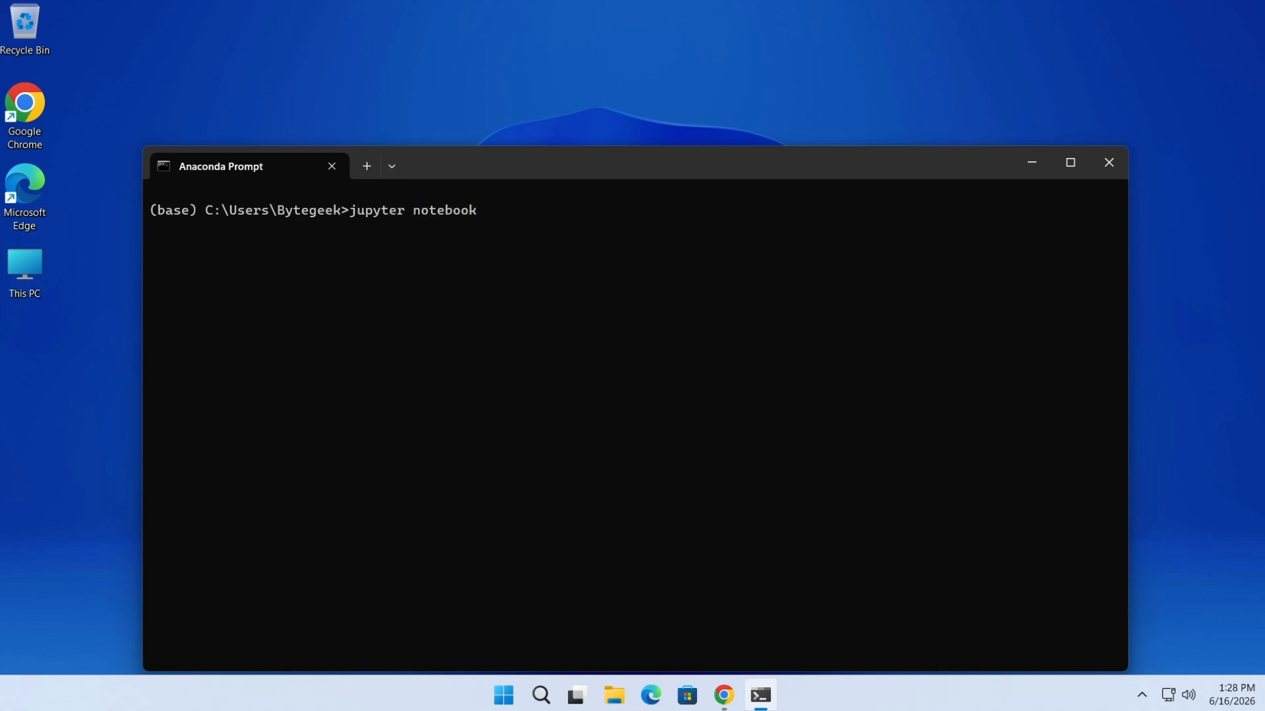
key("Return")
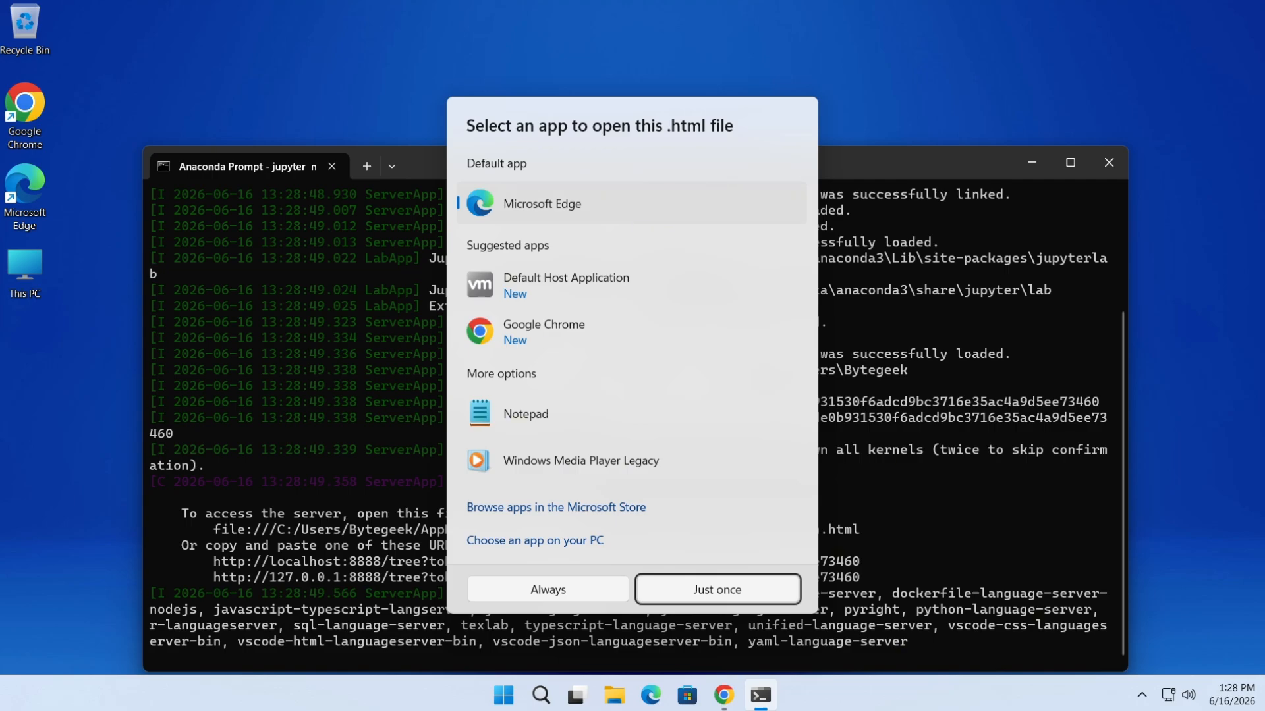
left_click(545, 590)
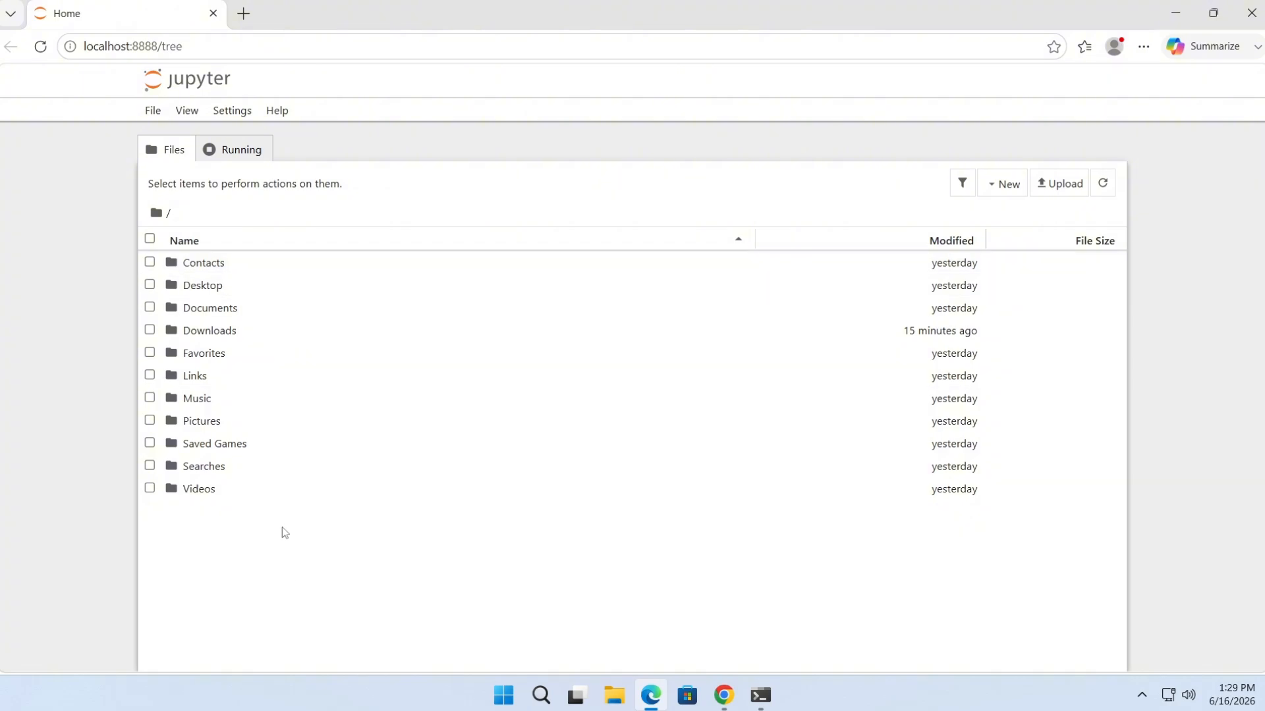
Step: Create a new Python 3 (ipykernel) notebook inside the Desktop folder
double_click(206, 287)
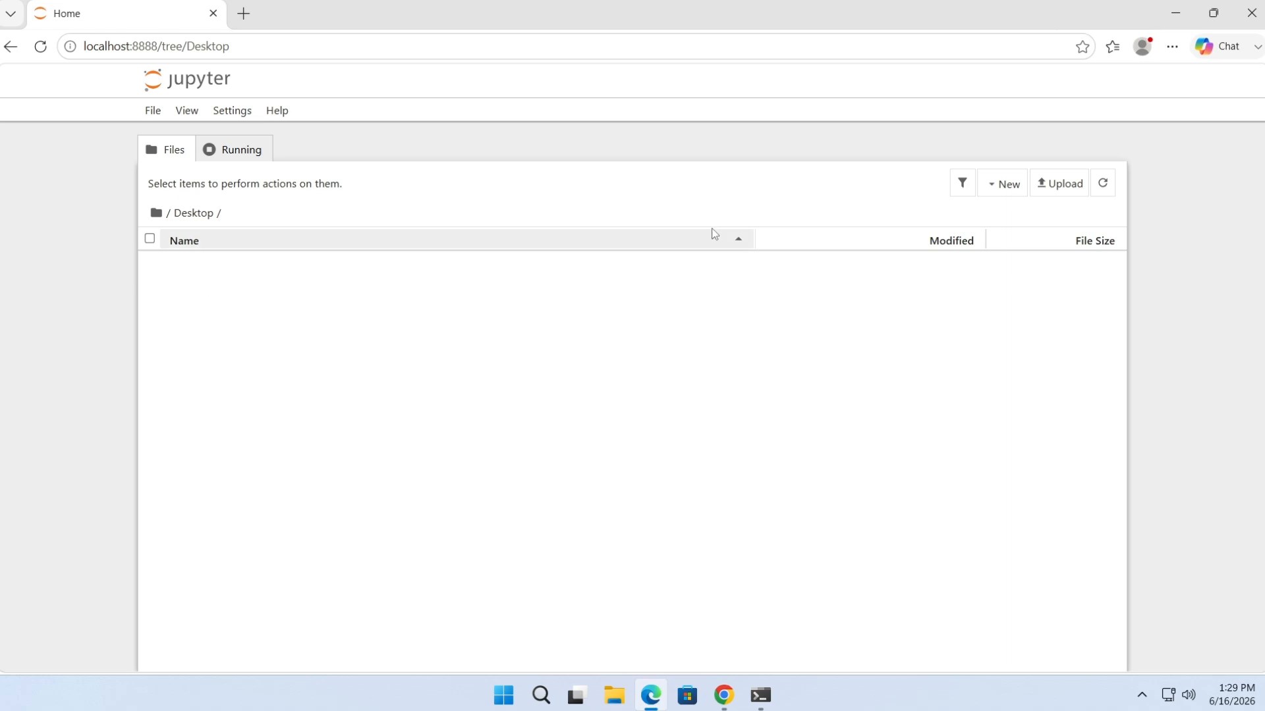
left_click(996, 187)
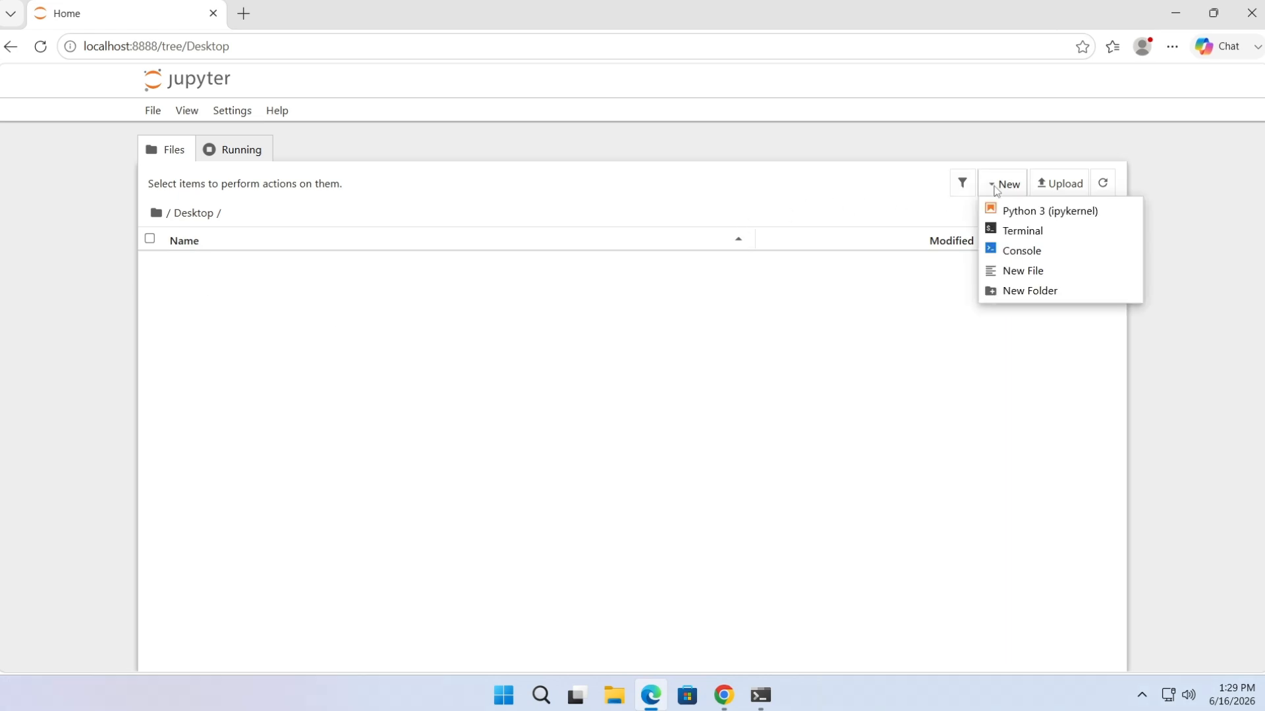
left_click(1030, 211)
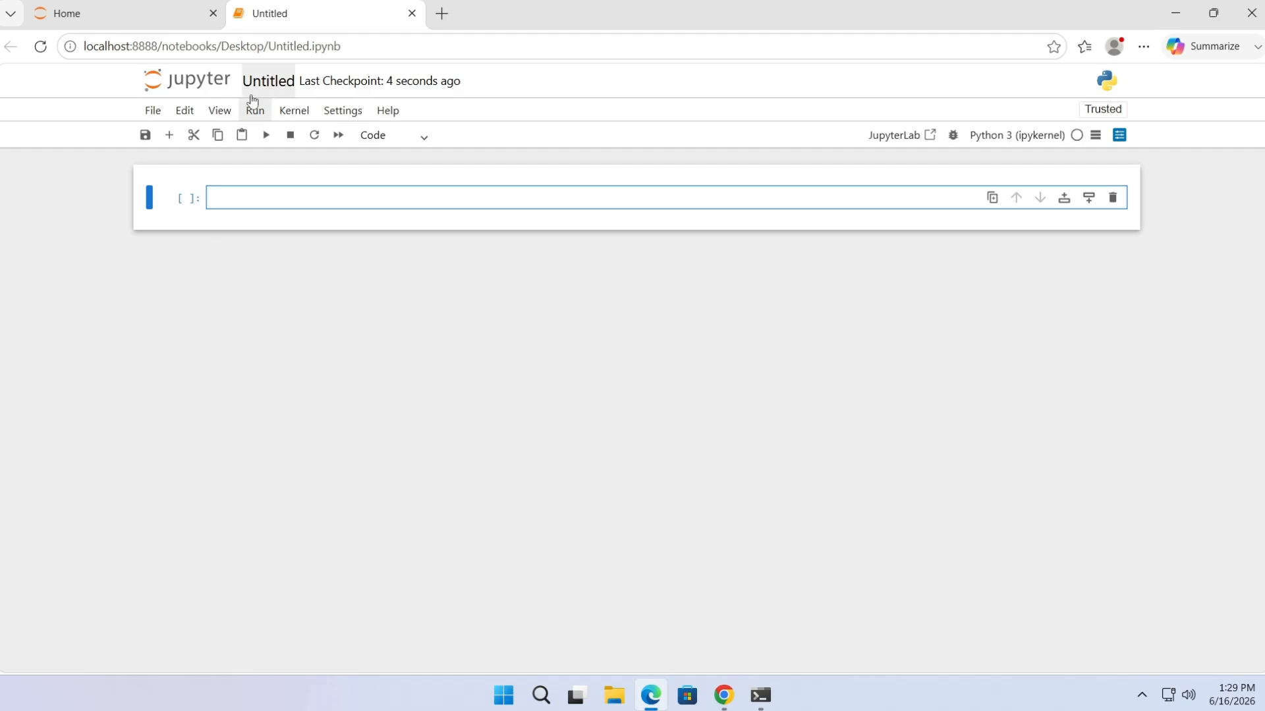
Step: Rename the untitled notebook as bytegeek.ipynb
left_click(284, 86)
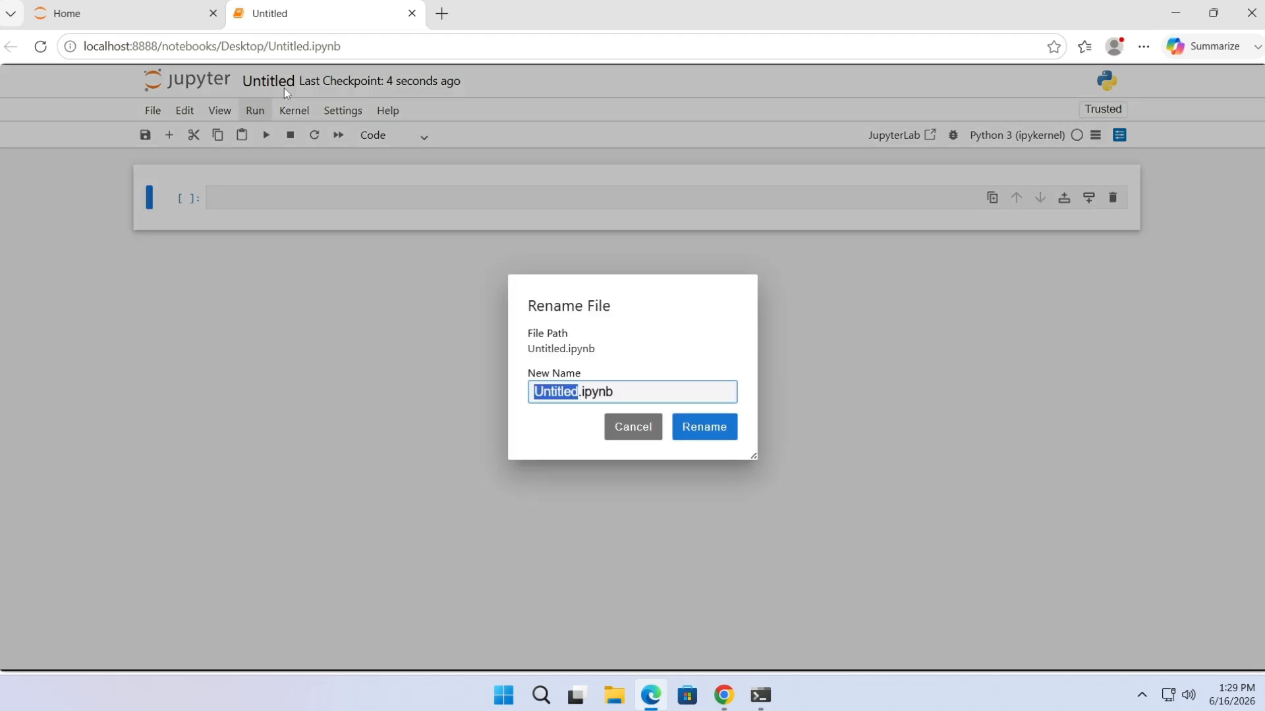
type("bytegeek")
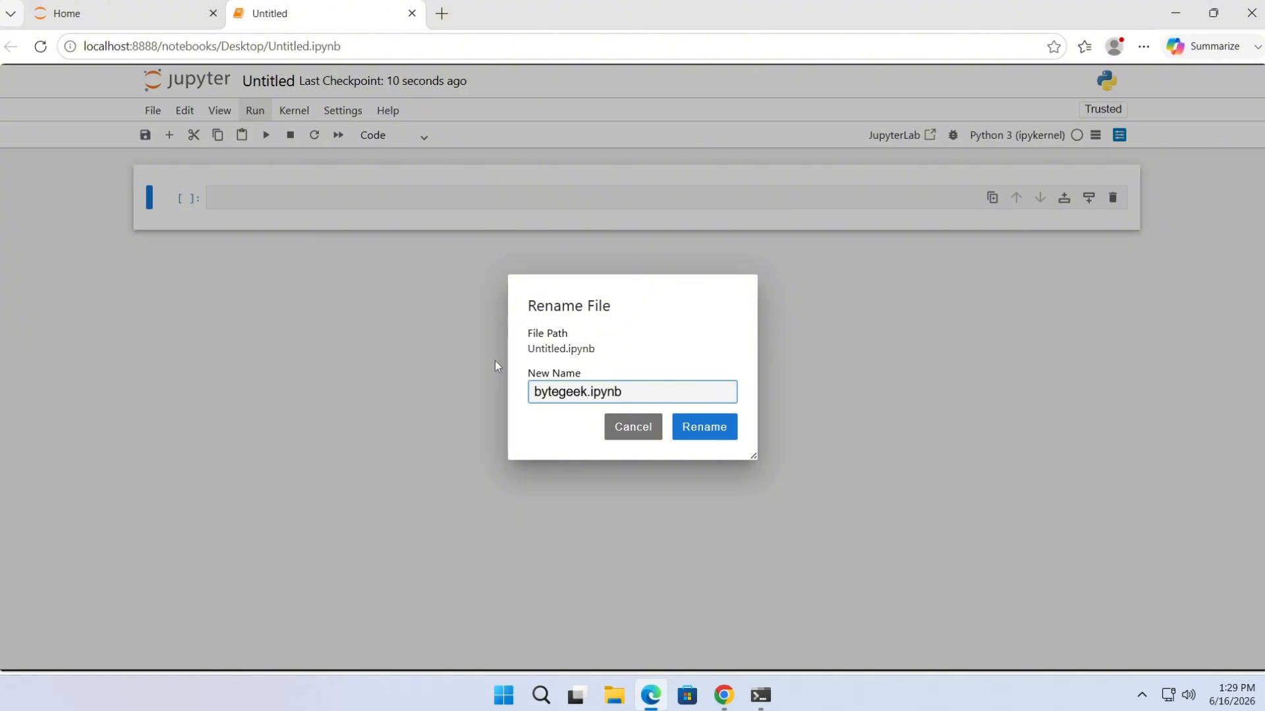
left_click(702, 428)
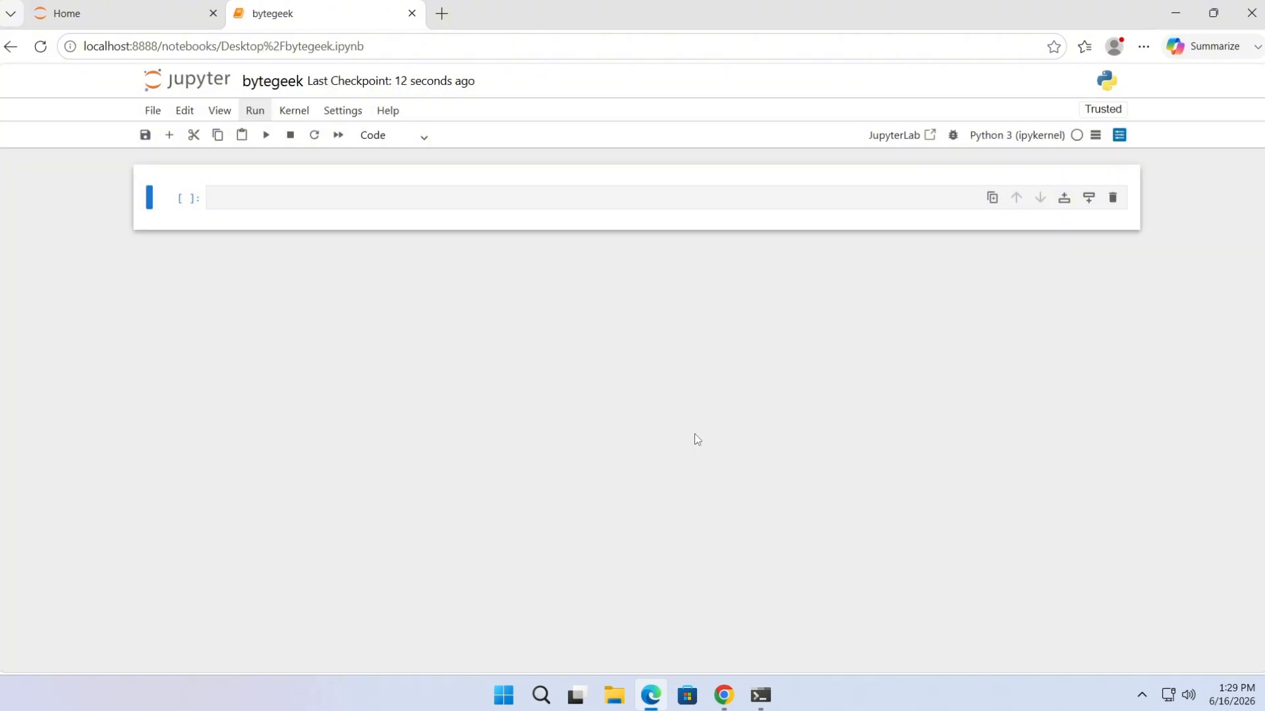
Step: Enter print ("bytegeek") in the first cell, run it and highlight its output
left_click(302, 198)
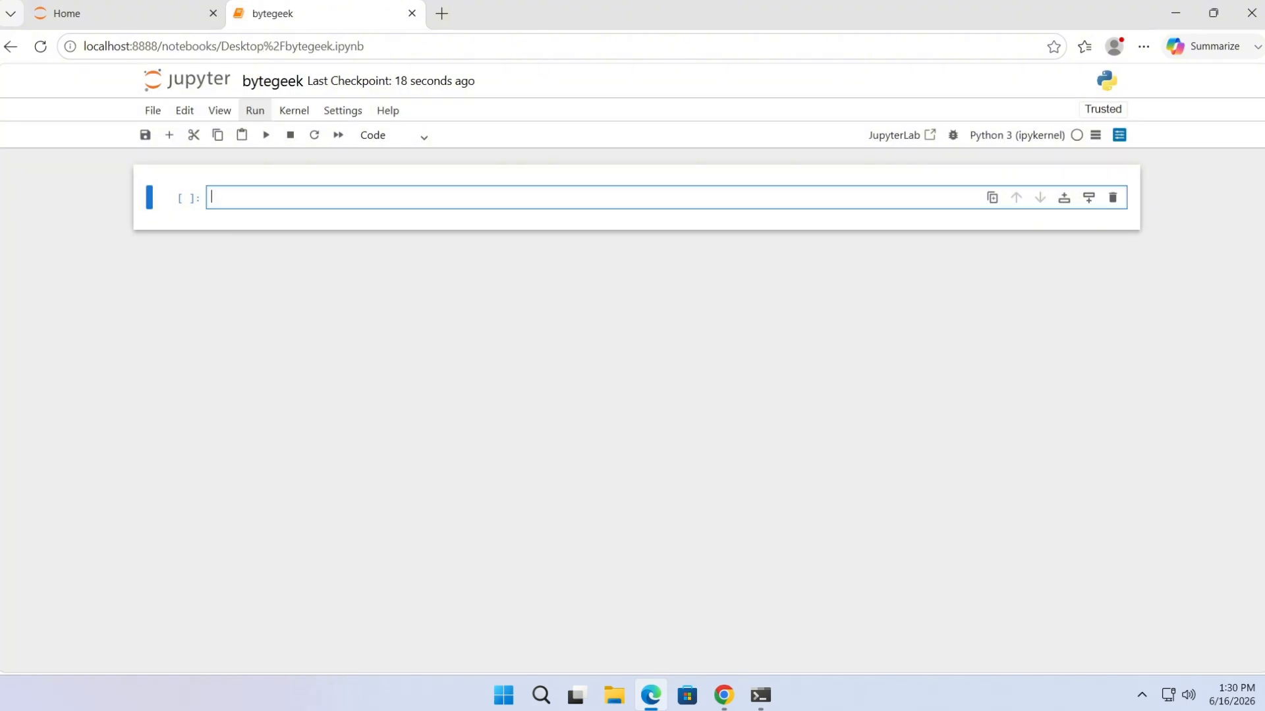
type("print (\"byte")
type("k")
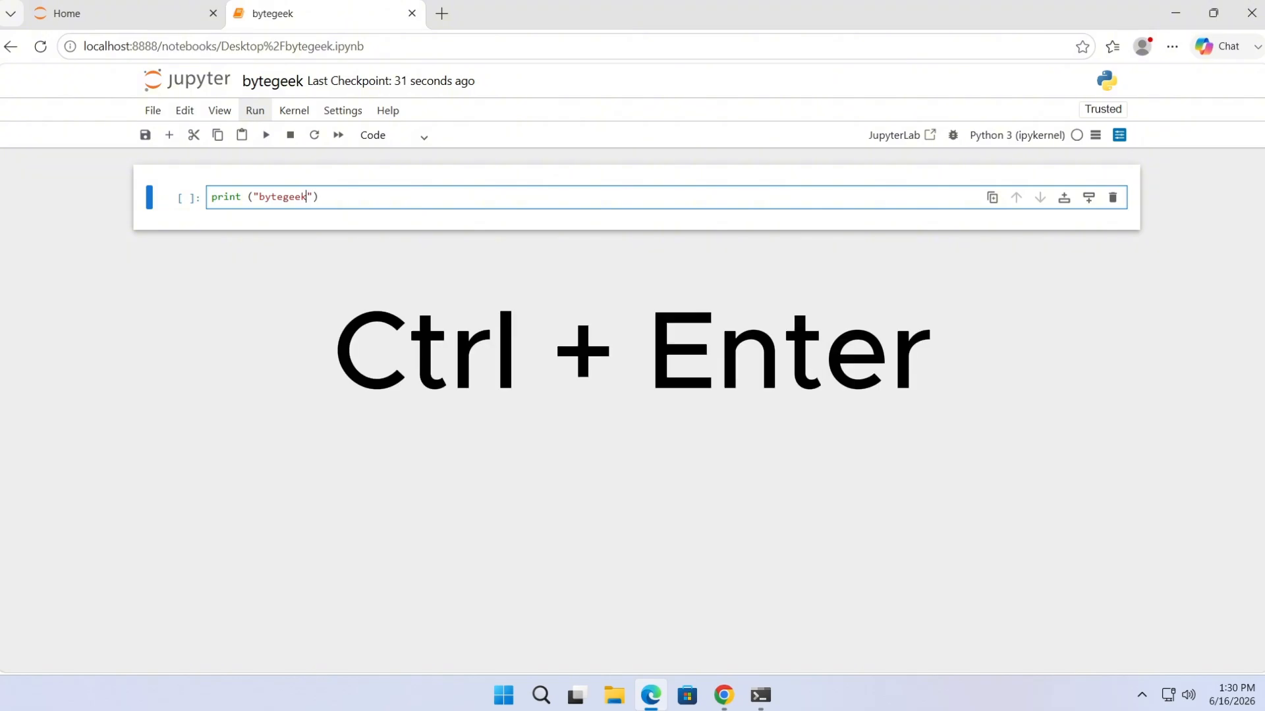
key("End")
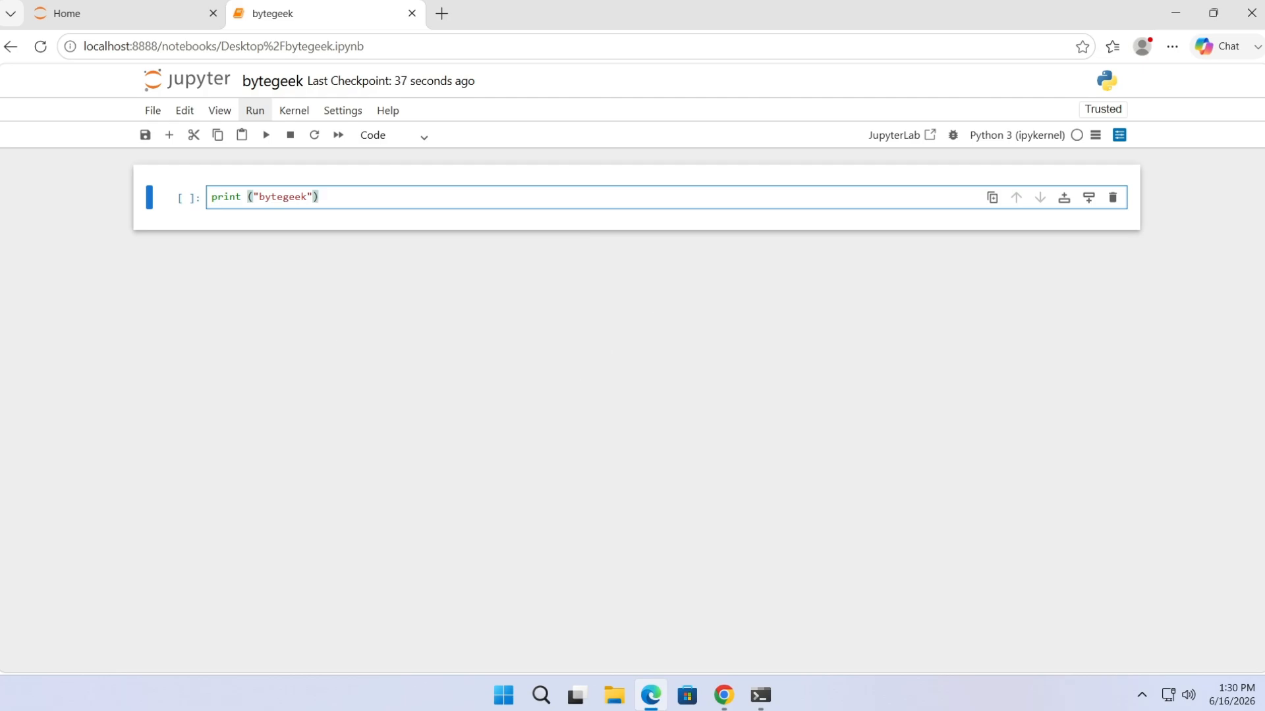
key("ctrl+Return")
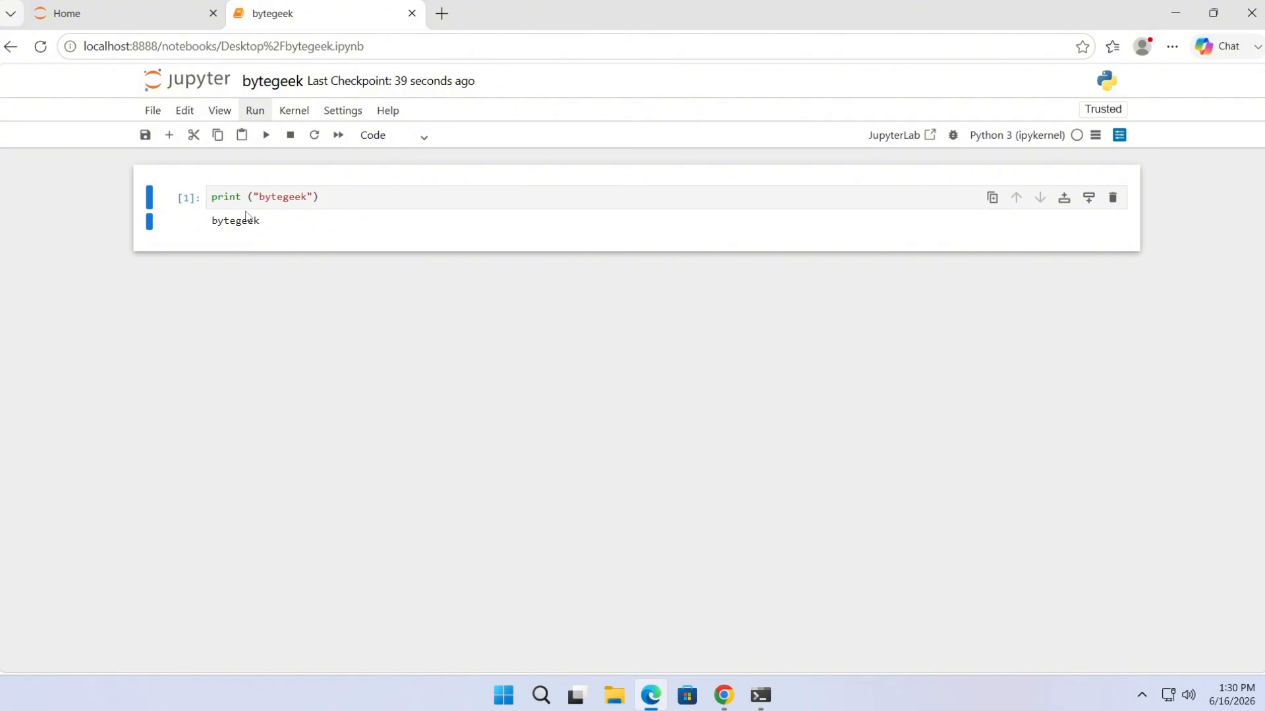
double_click(229, 225)
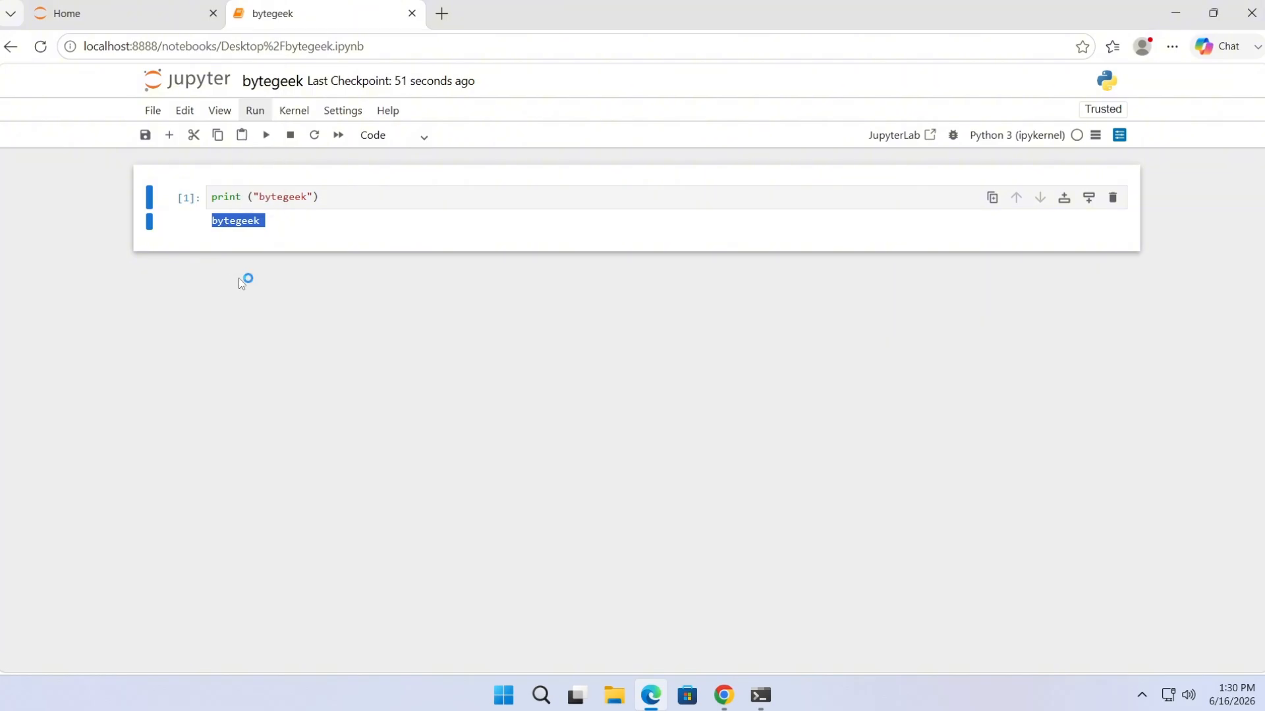
Step: Minimize the browser, close the Anaconda Prompt window and check the bytegeek.ipynb file on the desktop
left_click(1176, 14)
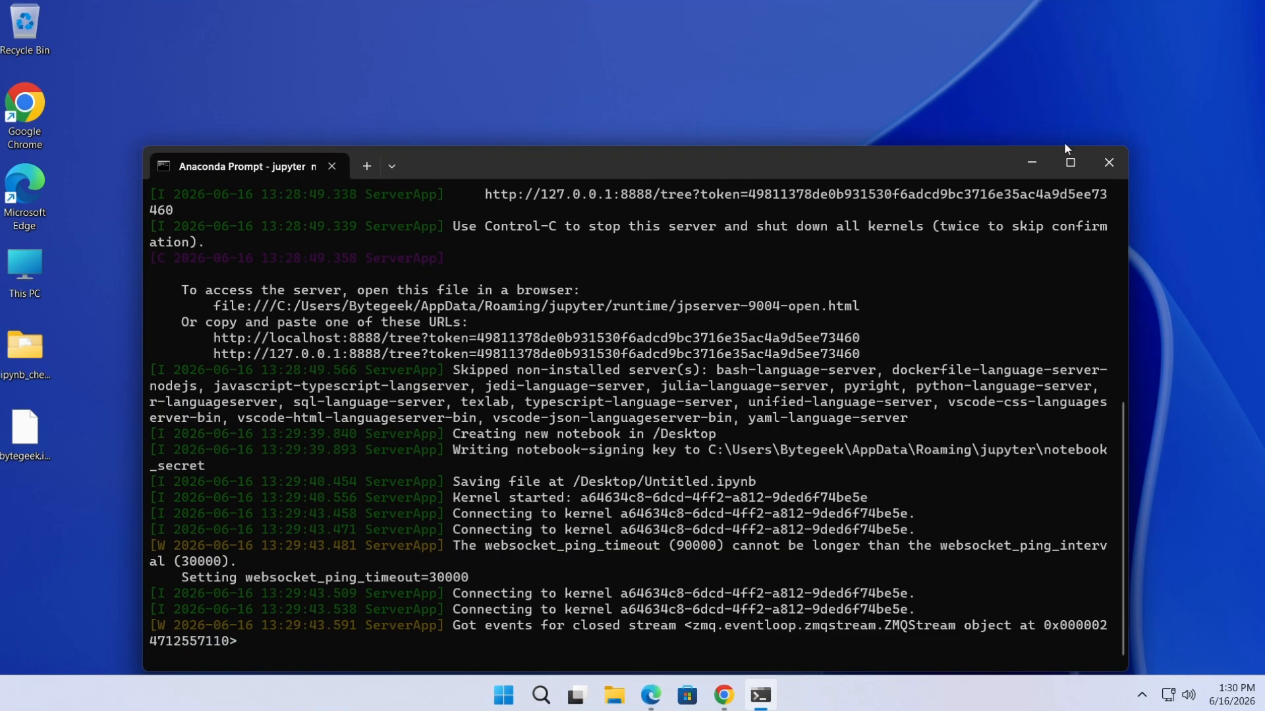
left_click(1104, 164)
left_click(31, 438)
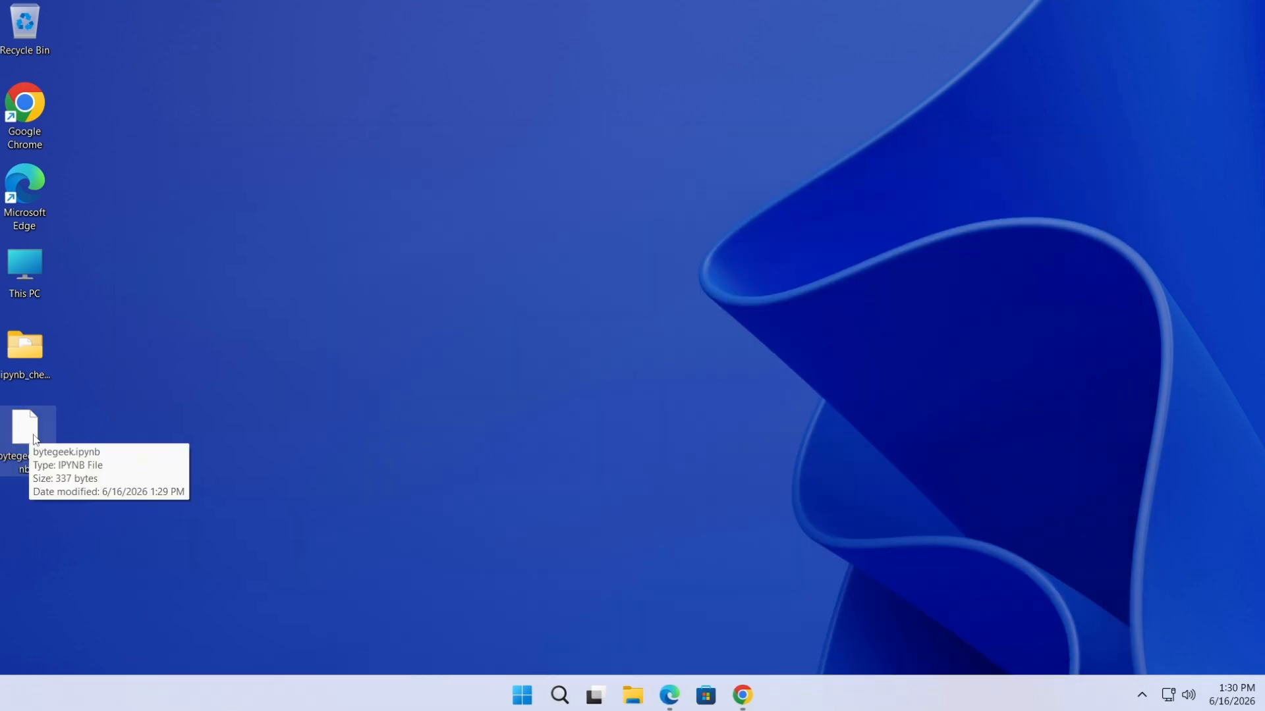
left_click(161, 435)
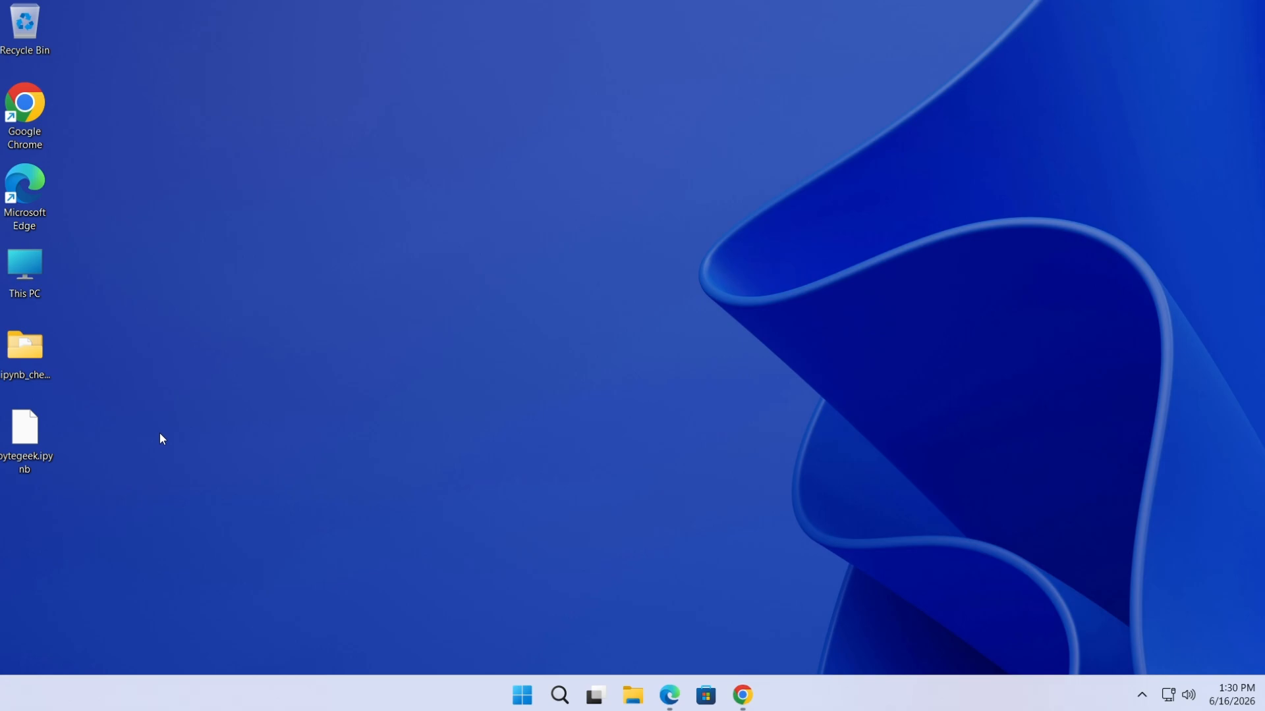